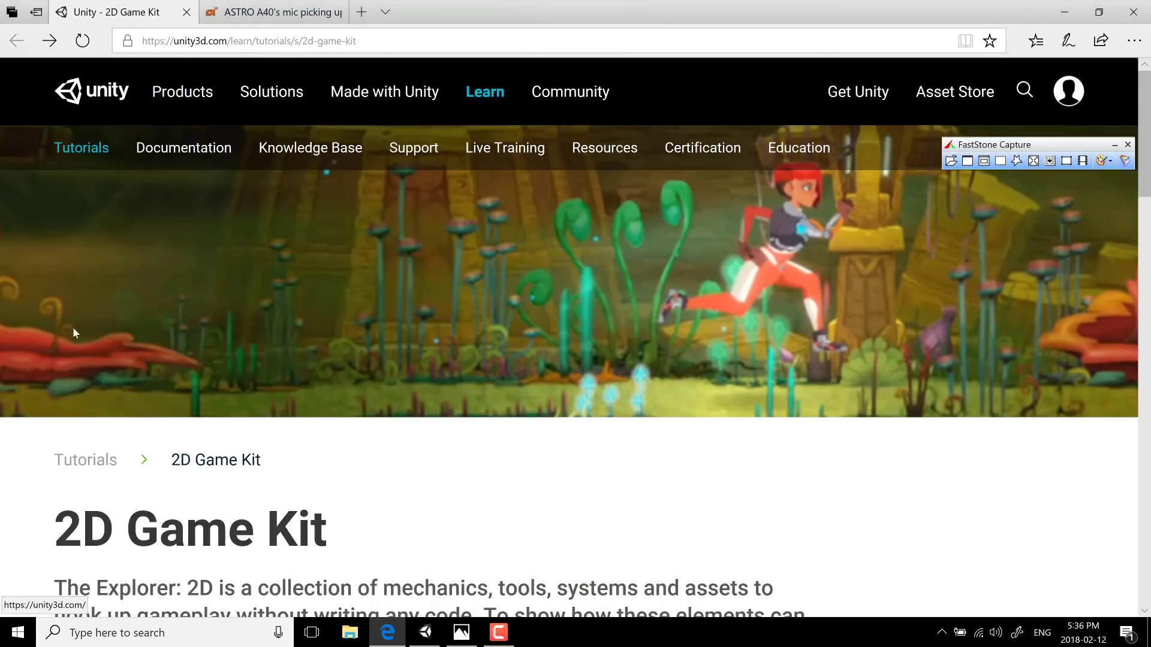
Scroll through the open page, then switch to Unity and open its Asset Store tab
scroll(398, 502, "down", 5)
scroll(389, 429, "down", 6)
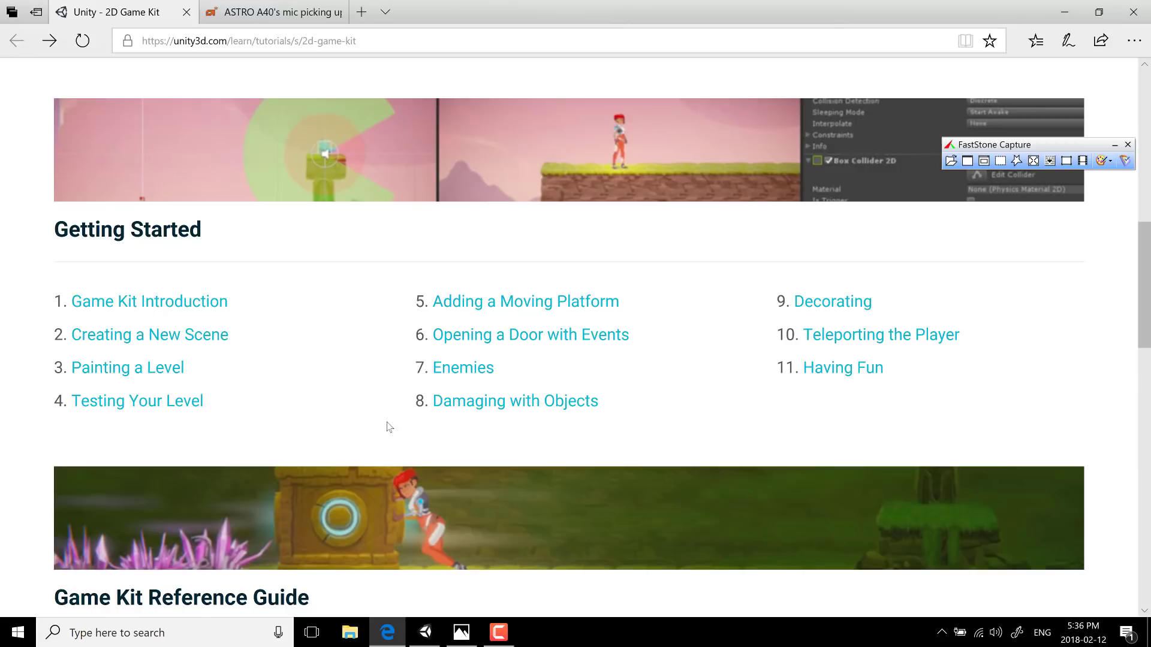
scroll(347, 284, "down", 4)
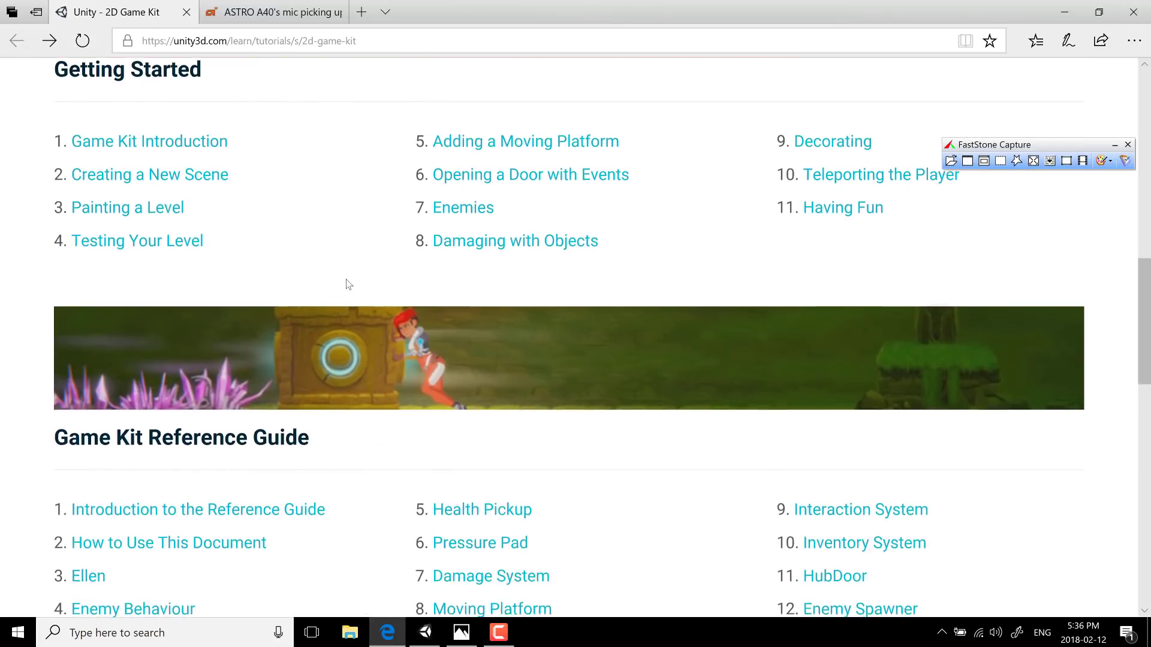
scroll(407, 466, "down", 4)
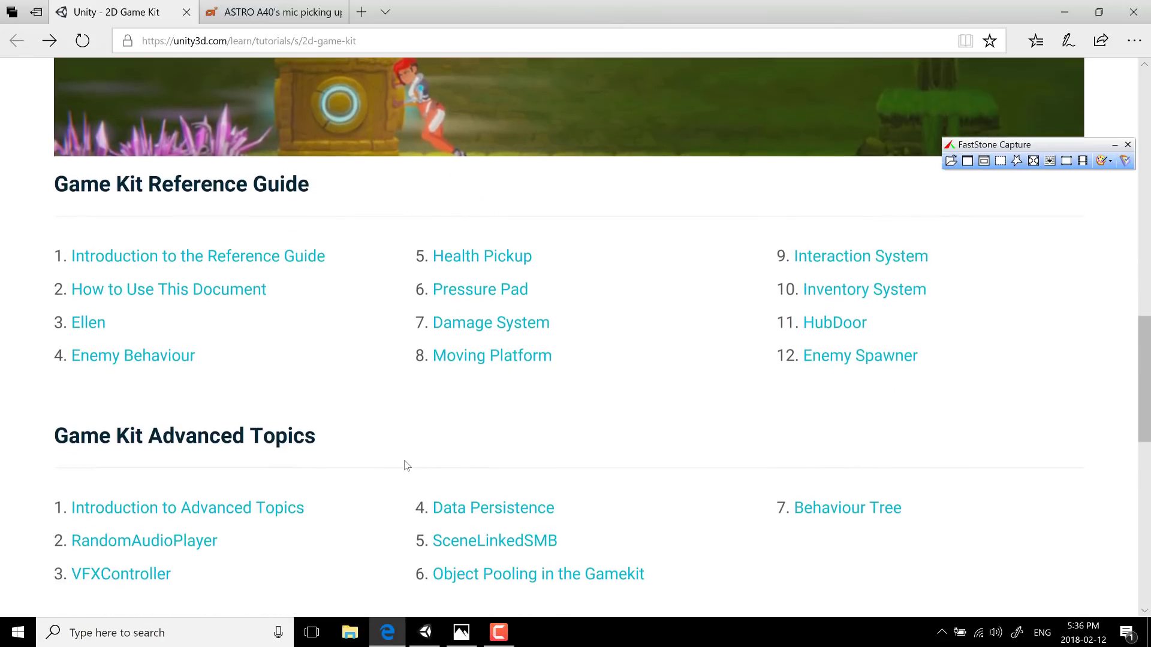
scroll(407, 466, "down", 2)
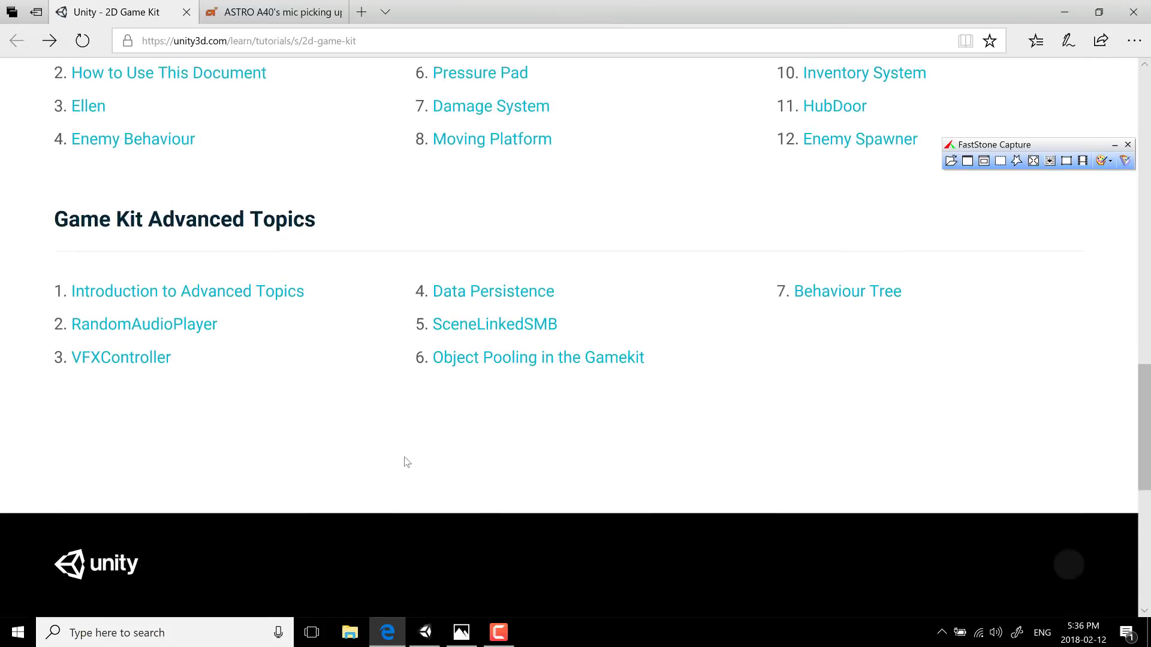
scroll(407, 462, "up", 4)
scroll(406, 461, "up", 4)
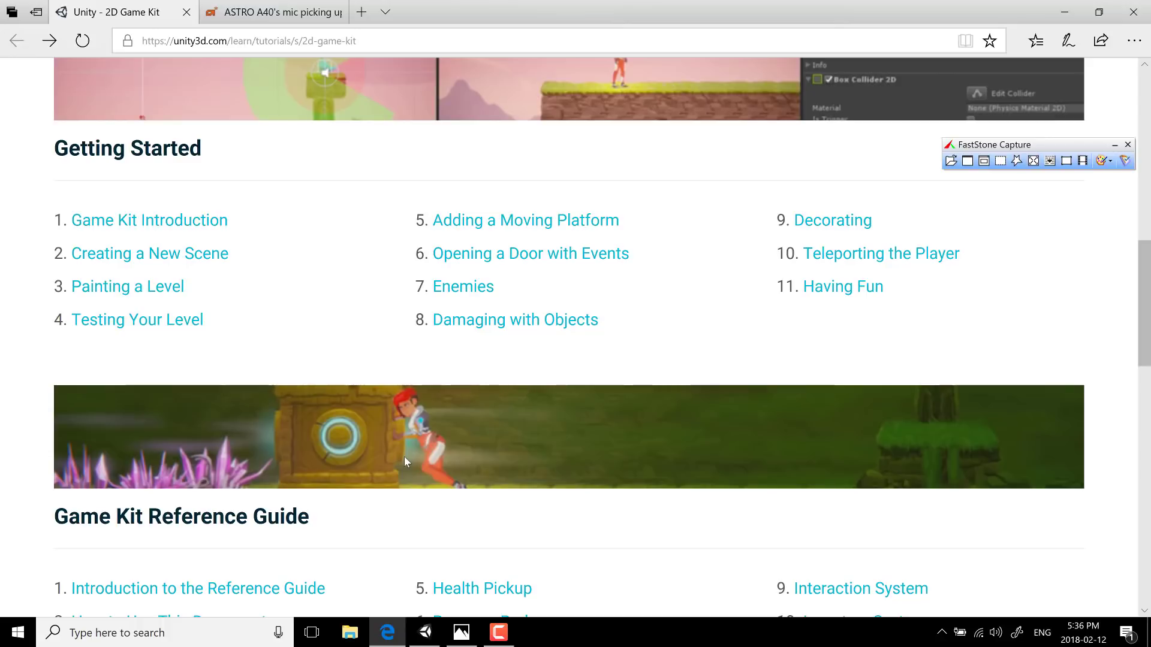
left_click(425, 632)
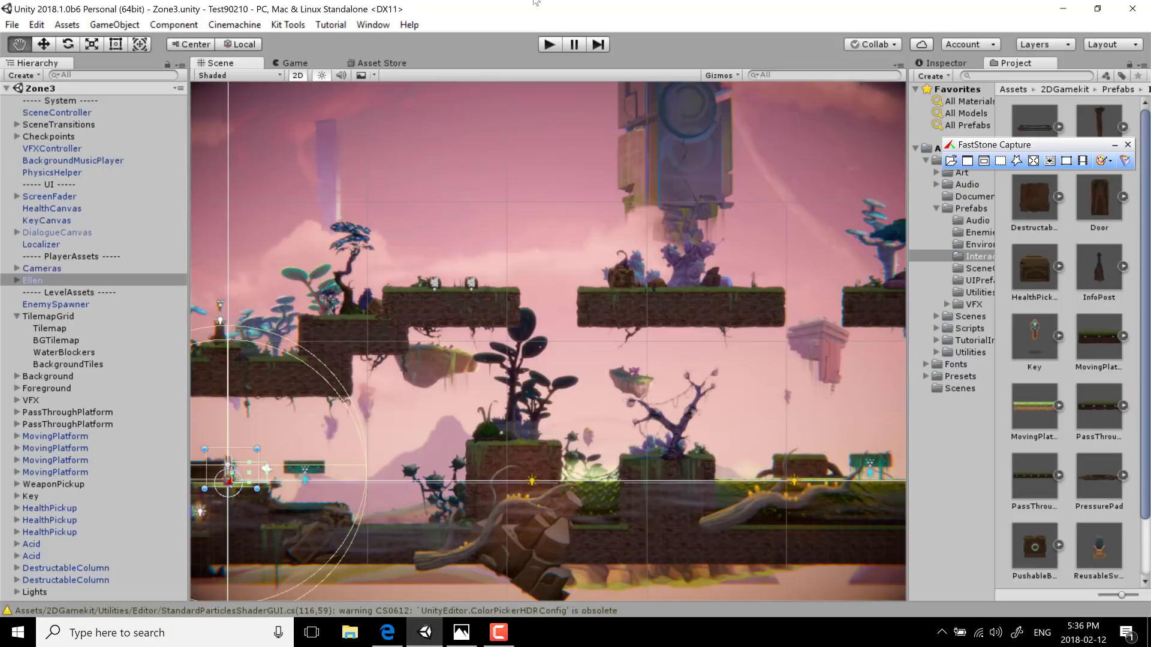
left_click(382, 62)
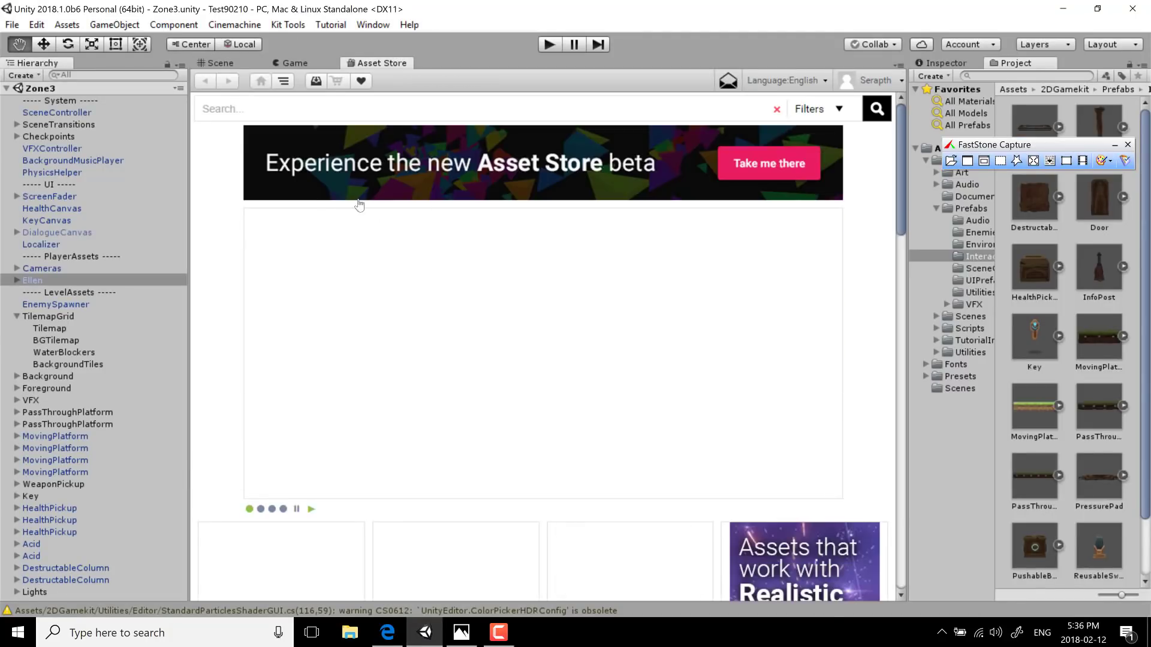
Search the Asset Store for '2d game kit', view its page, then return to the Scene view
scroll(671, 414, "down", 6)
scroll(672, 413, "down", 3)
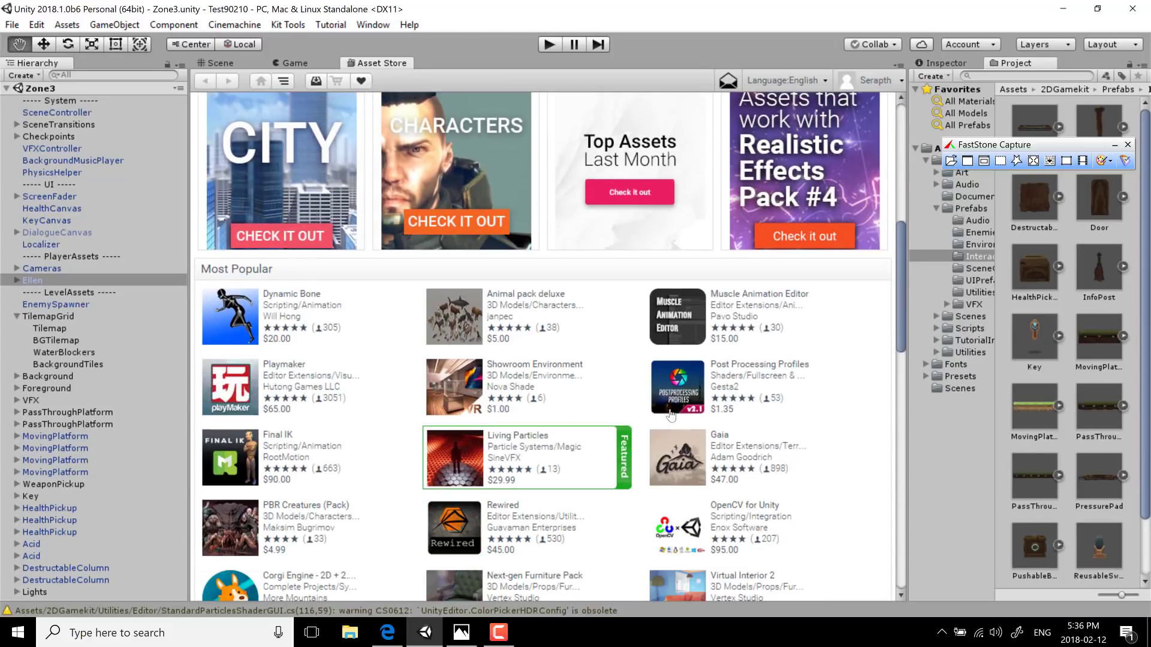
scroll(671, 413, "up", 10)
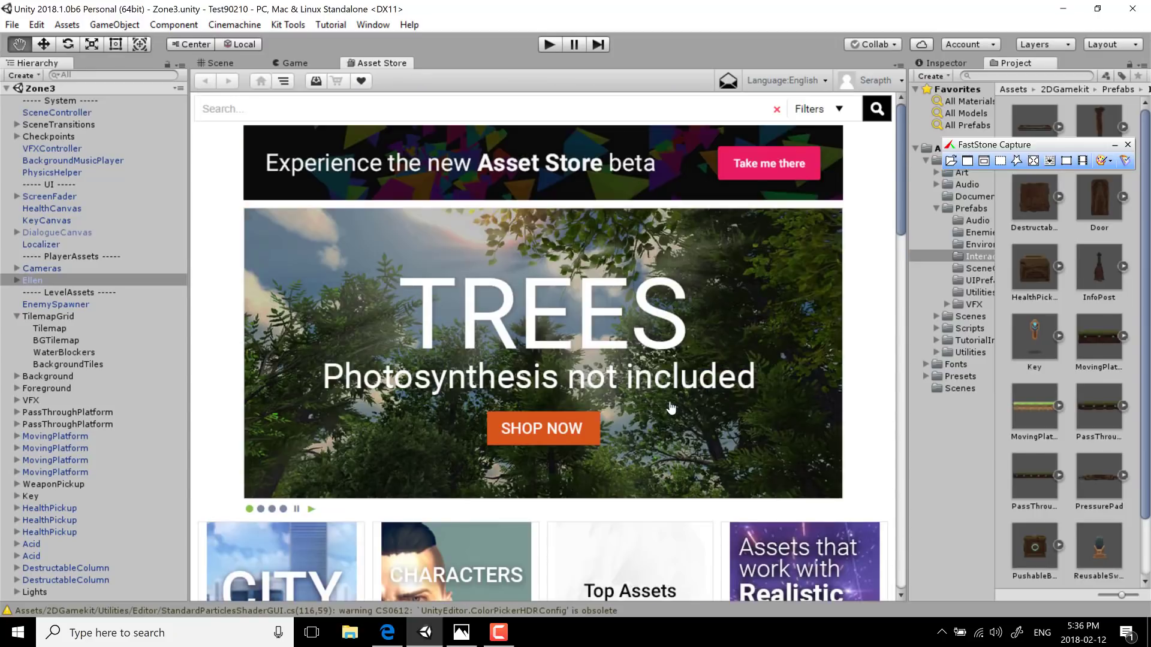
left_click(729, 113)
type("2d game kit")
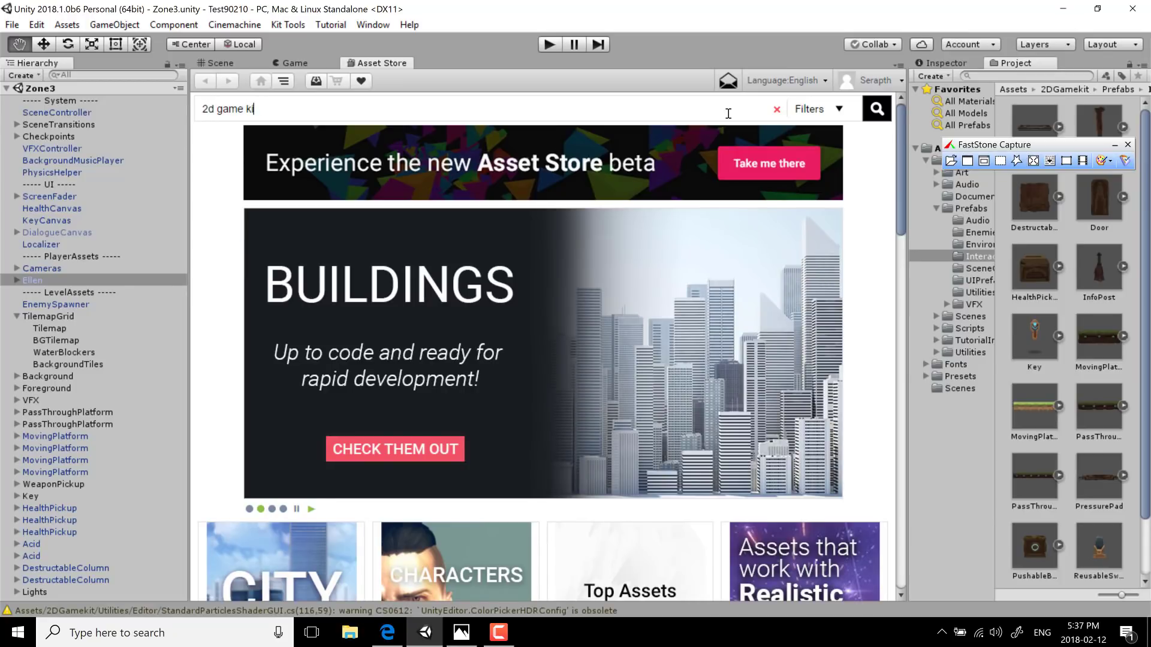
key("Return")
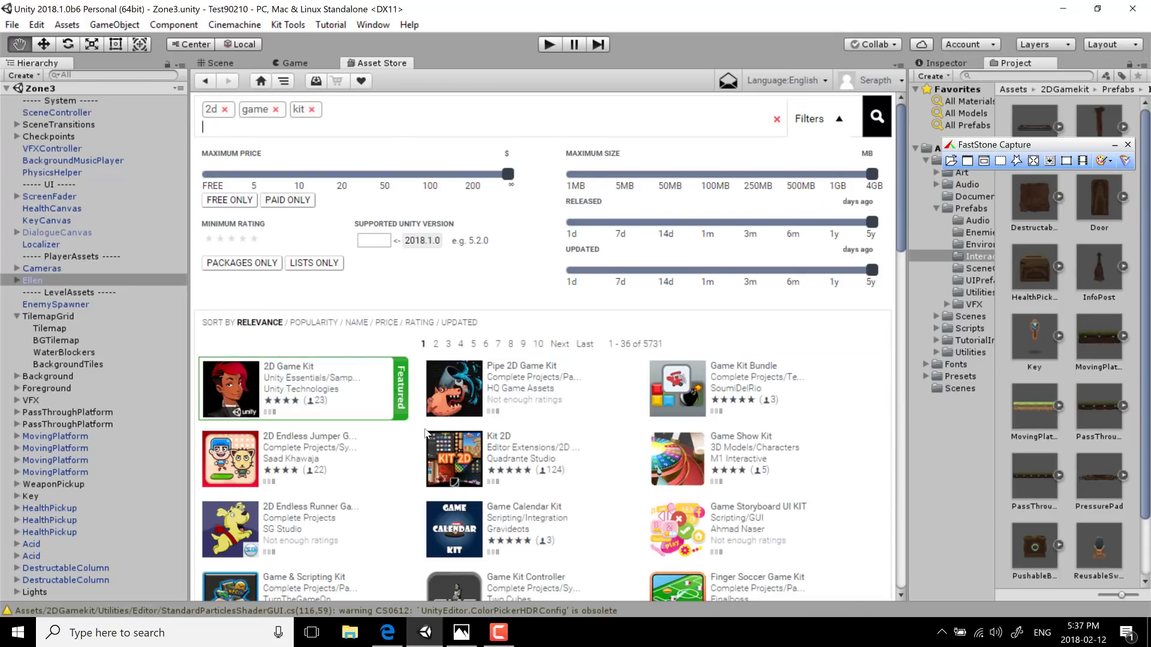
left_click(234, 396)
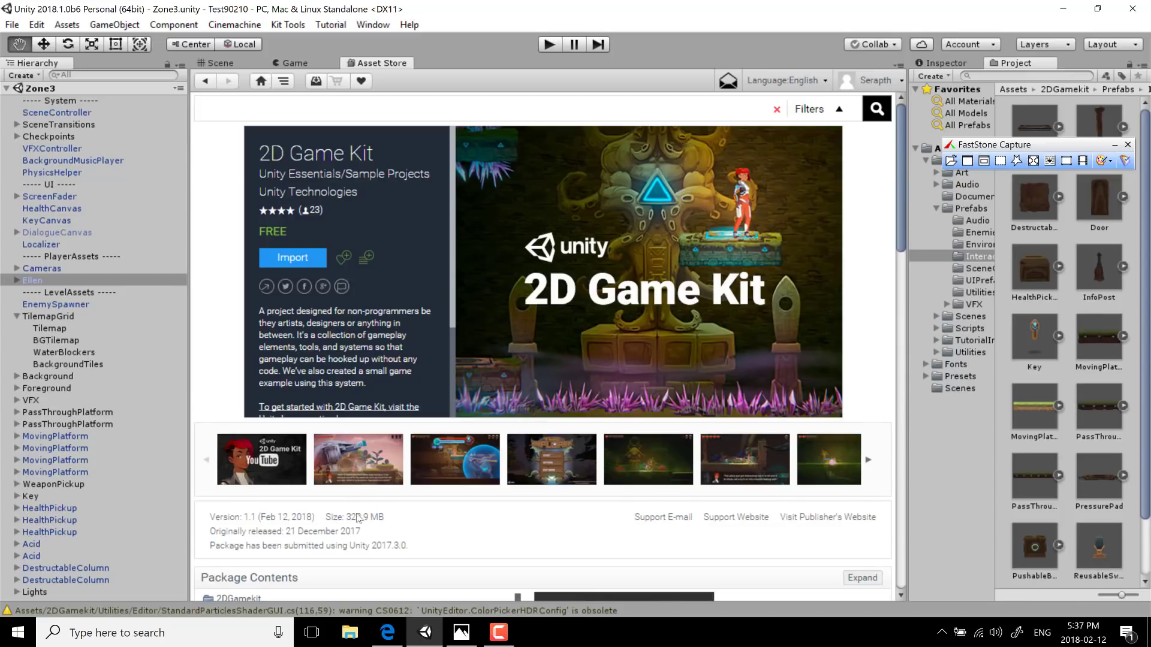
left_click(221, 62)
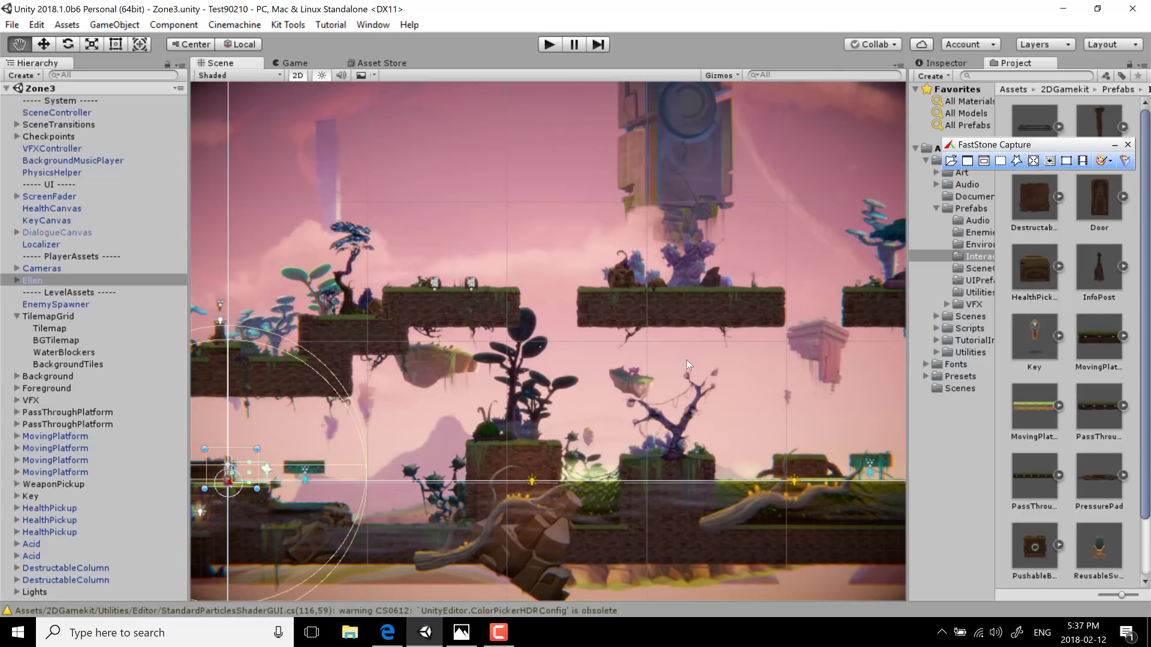
scroll(686, 359, "down", 10)
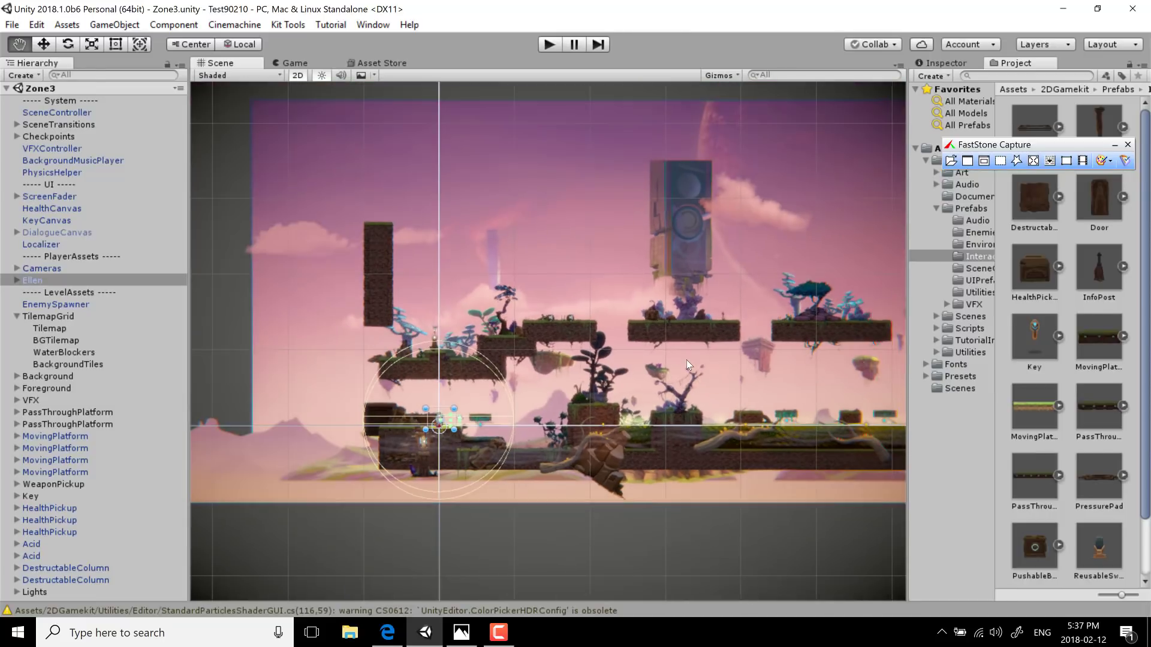
middle_click_drag(653, 393, 556, 409)
left_click(548, 45)
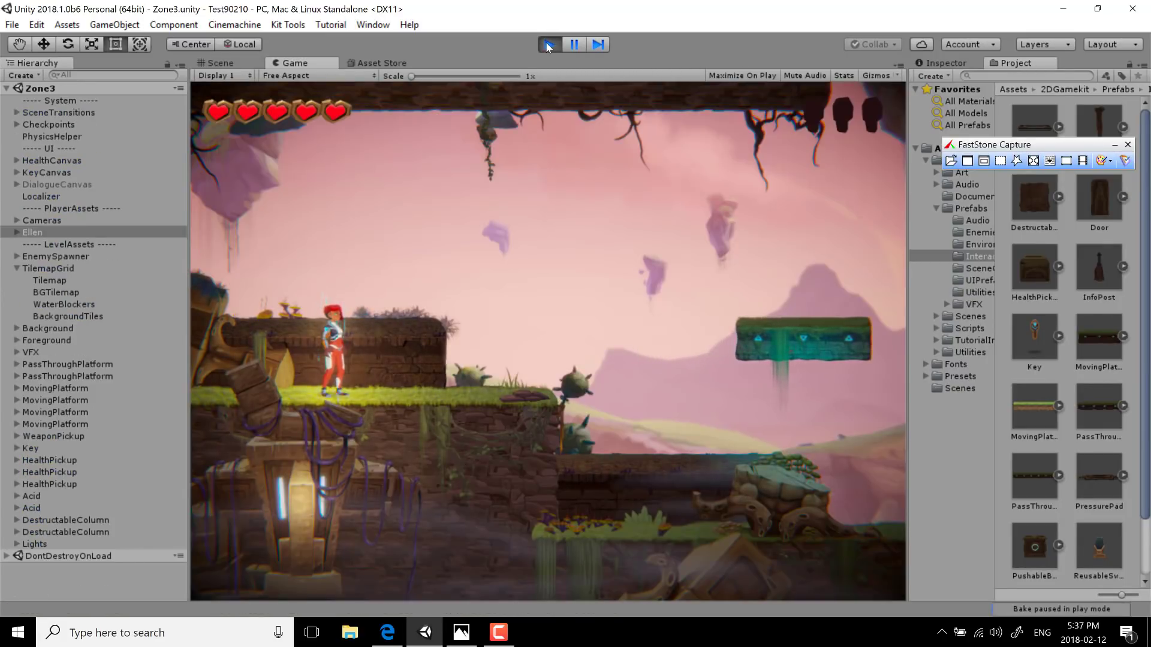
key("d")
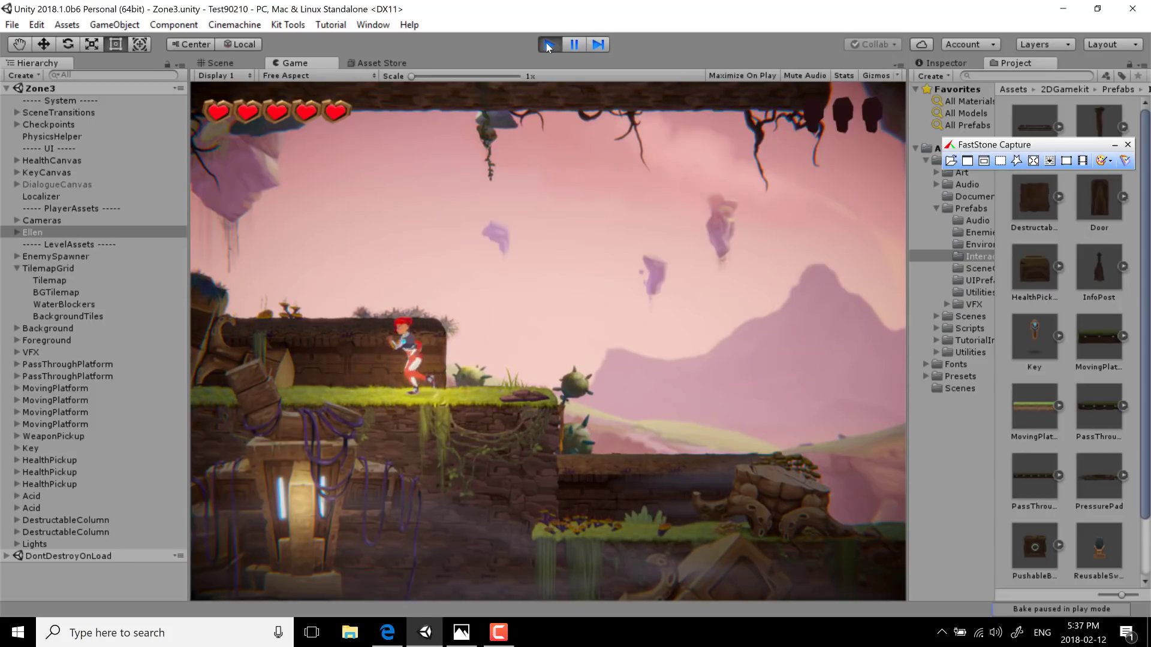
key("space")
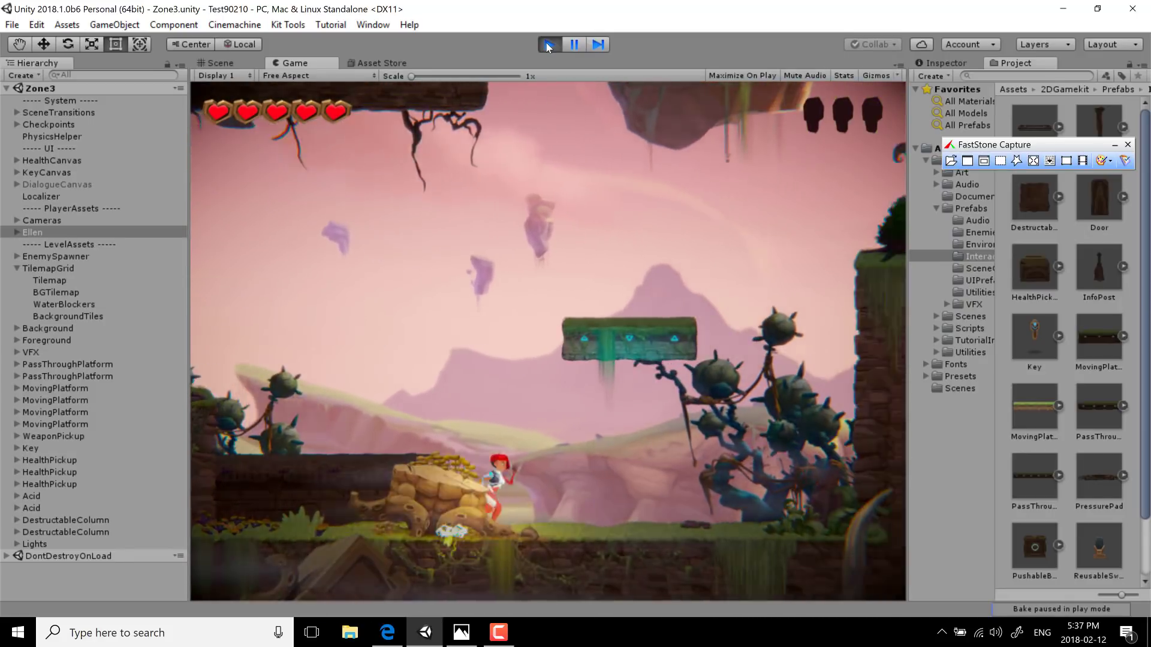
key("space")
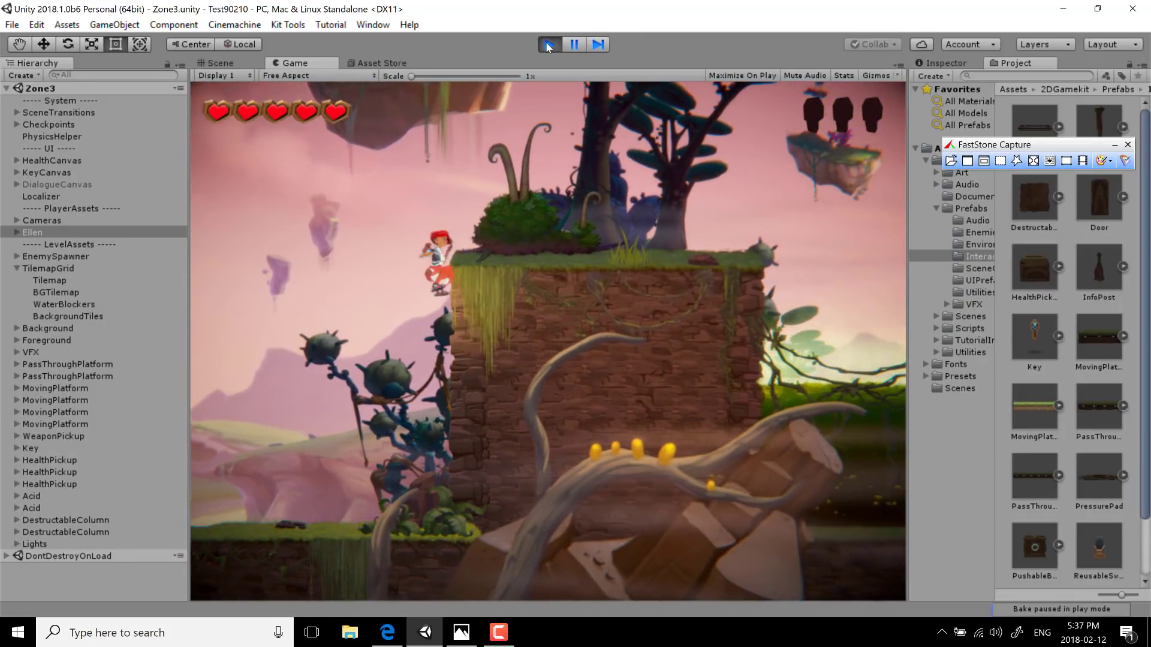
key("a")
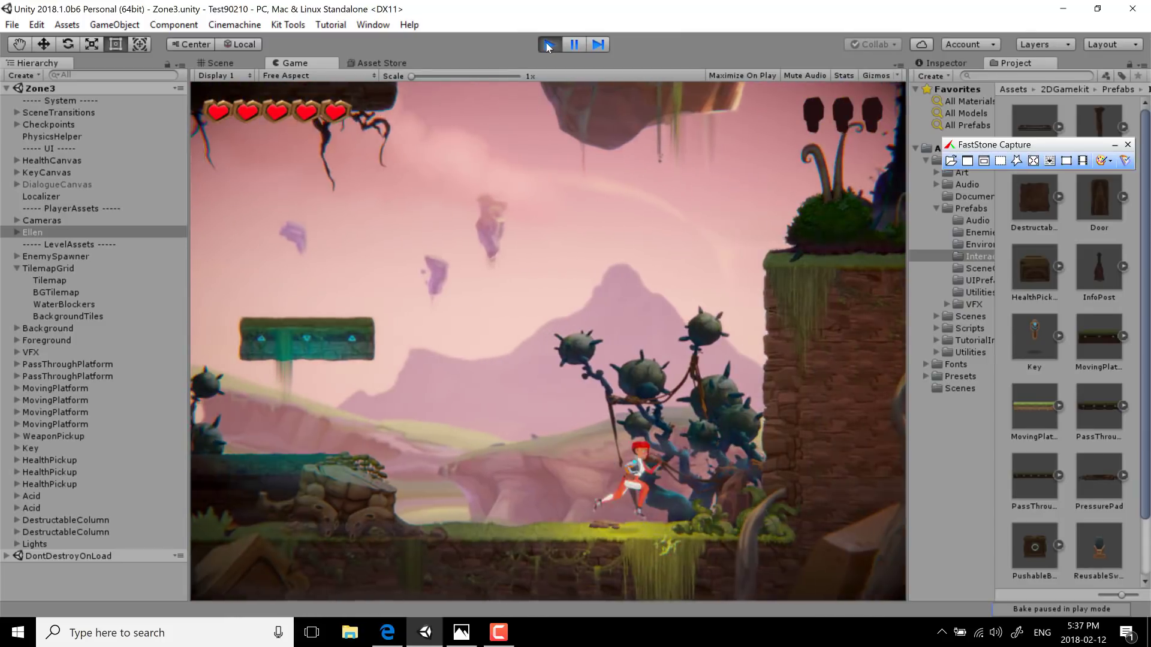
key("space")
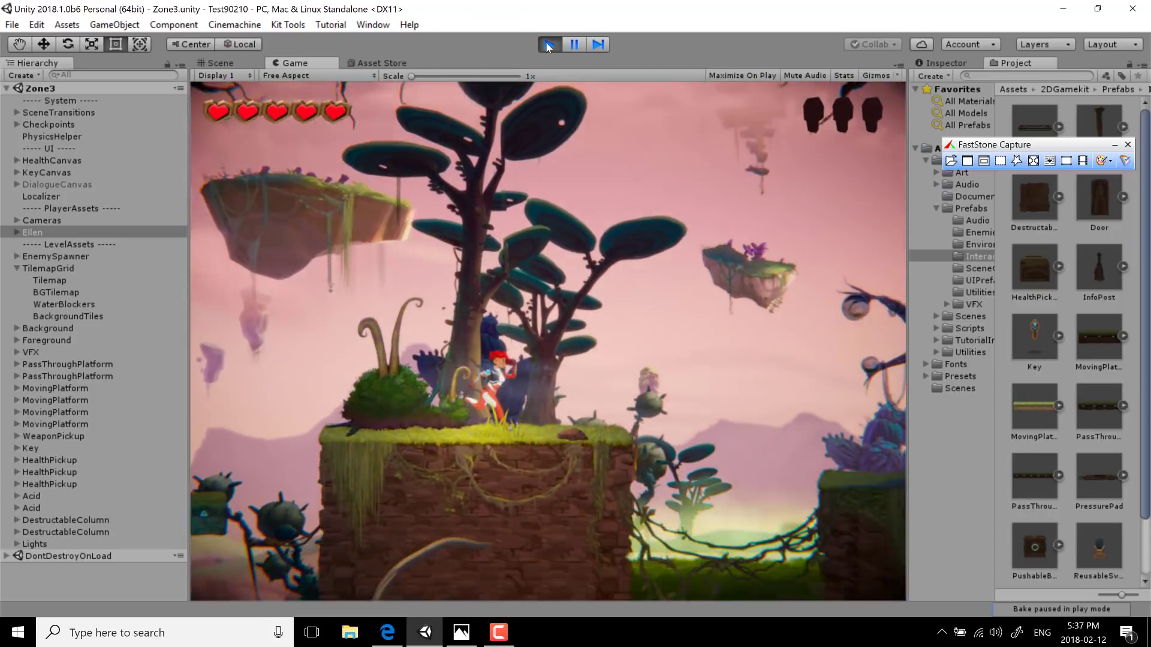
key("space")
key("d")
key("space")
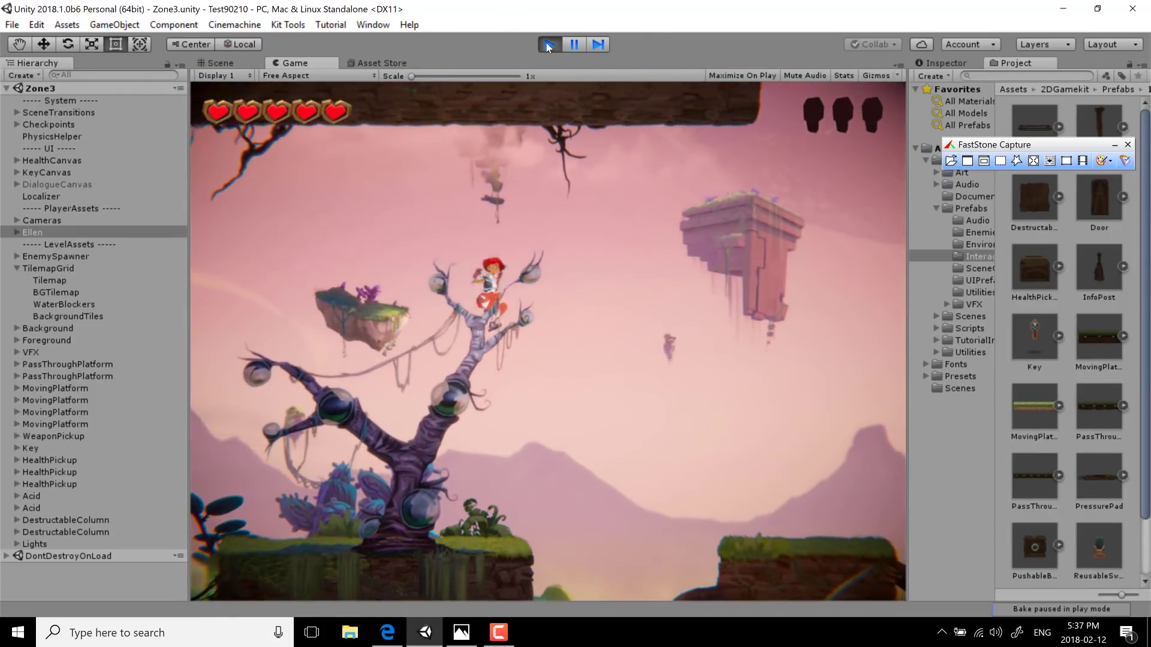
key("Escape")
left_click(420, 429)
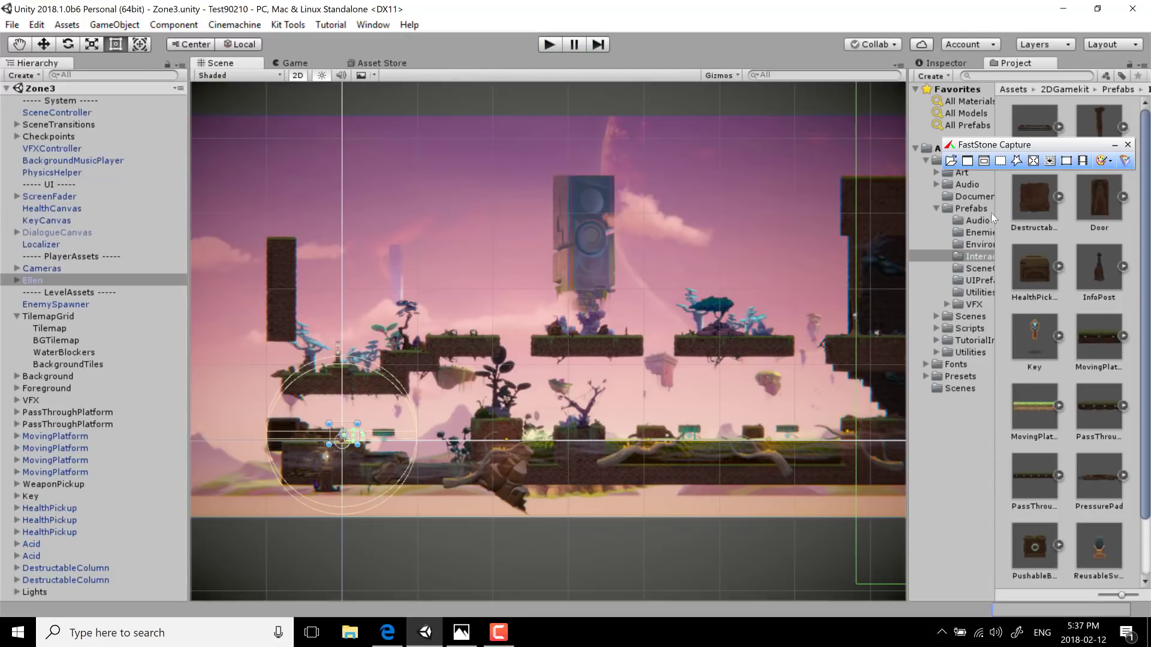
Open the Zone1 scene, frame the level, and select TilemapGrid and then Background
left_click(971, 316)
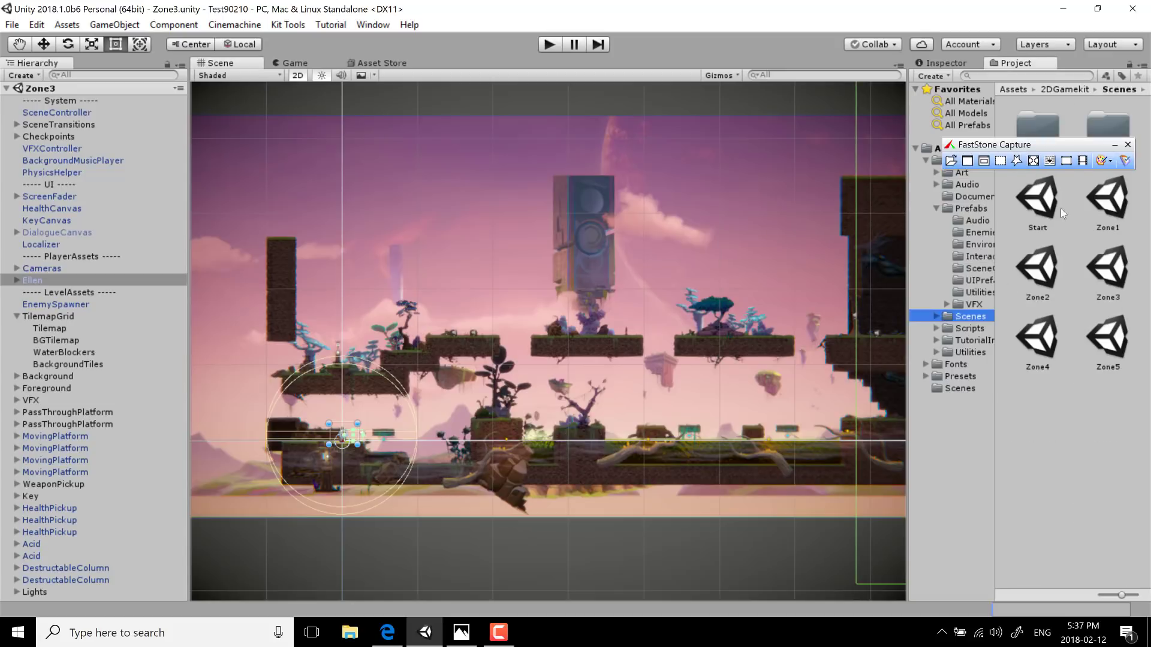
double_click(1105, 216)
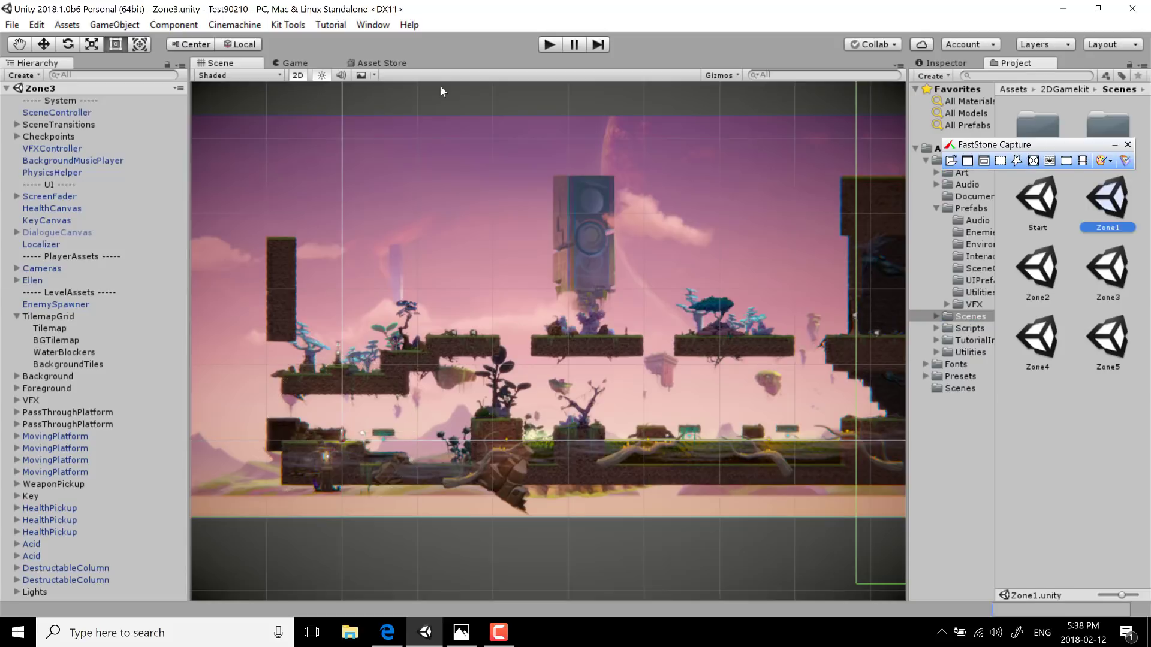
middle_click_drag(477, 443, 589, 242)
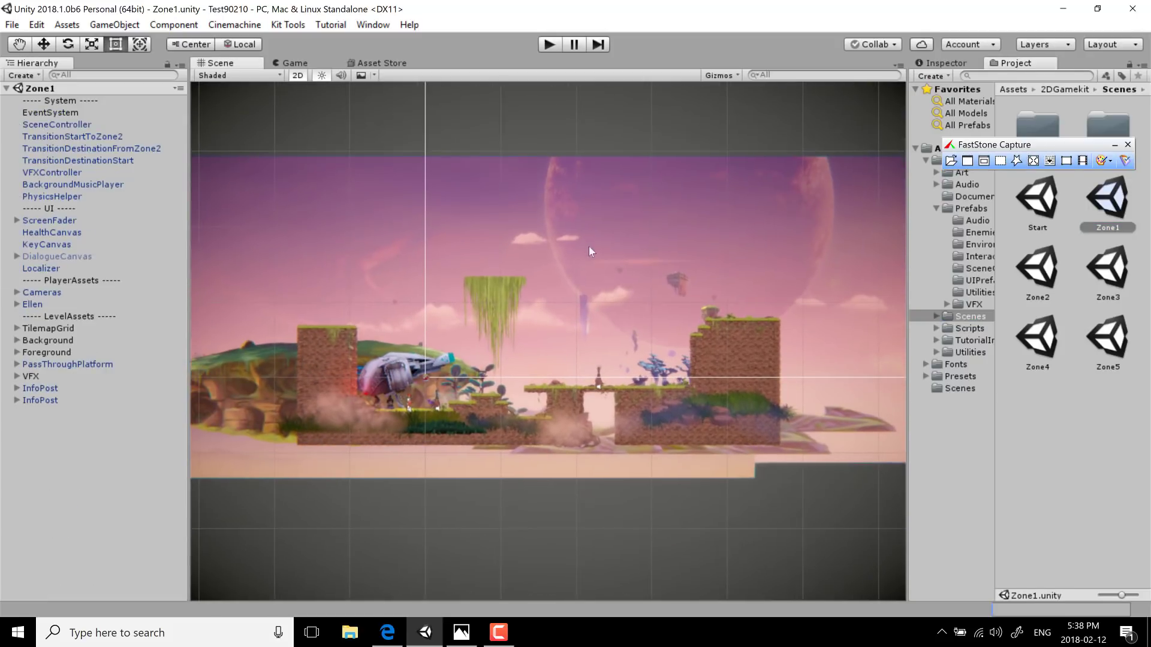
left_click(48, 329)
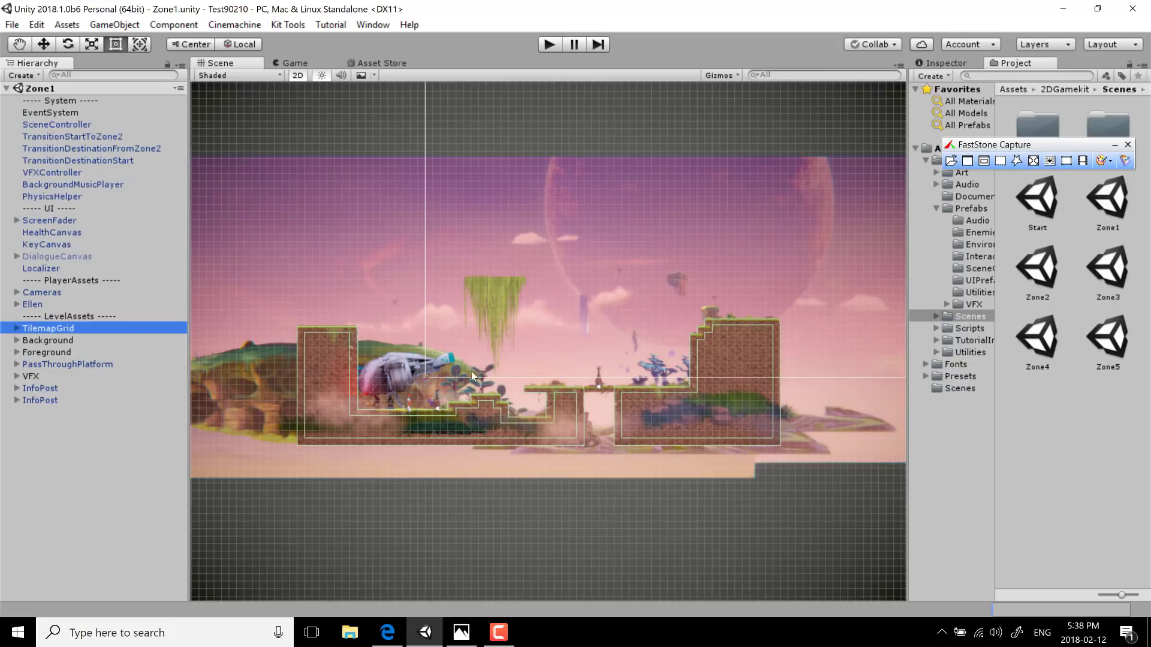
left_click(50, 340)
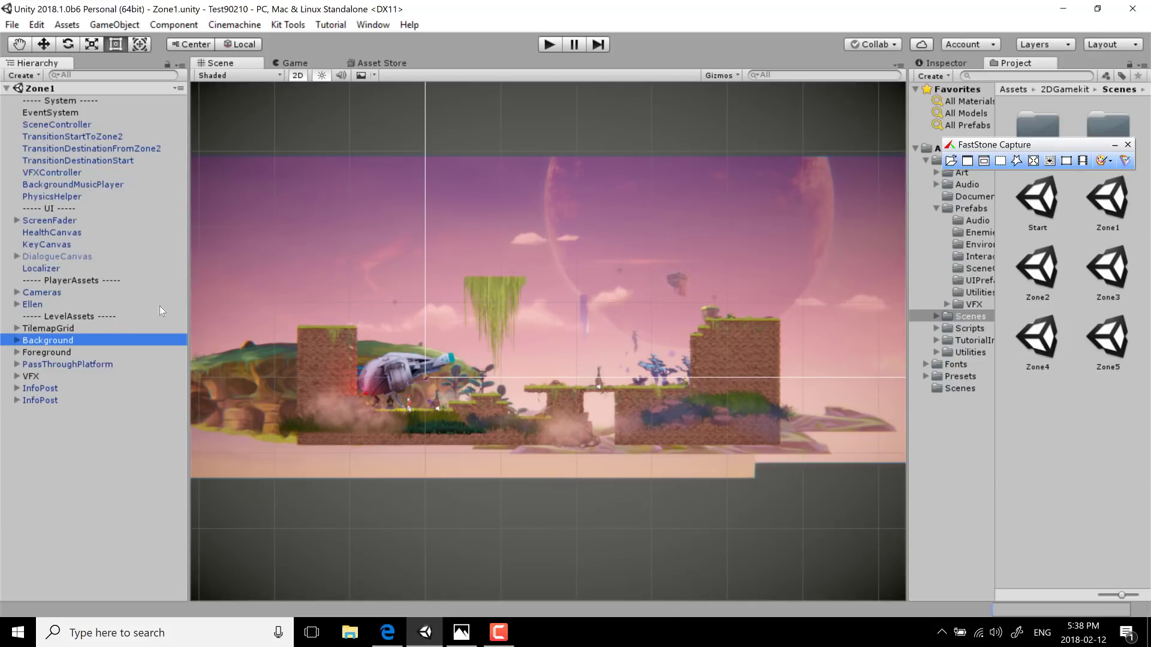
Pick the Ellen prefab in the Prefabs folder, and expand and select Ellen in the Hierarchy
left_click(966, 210)
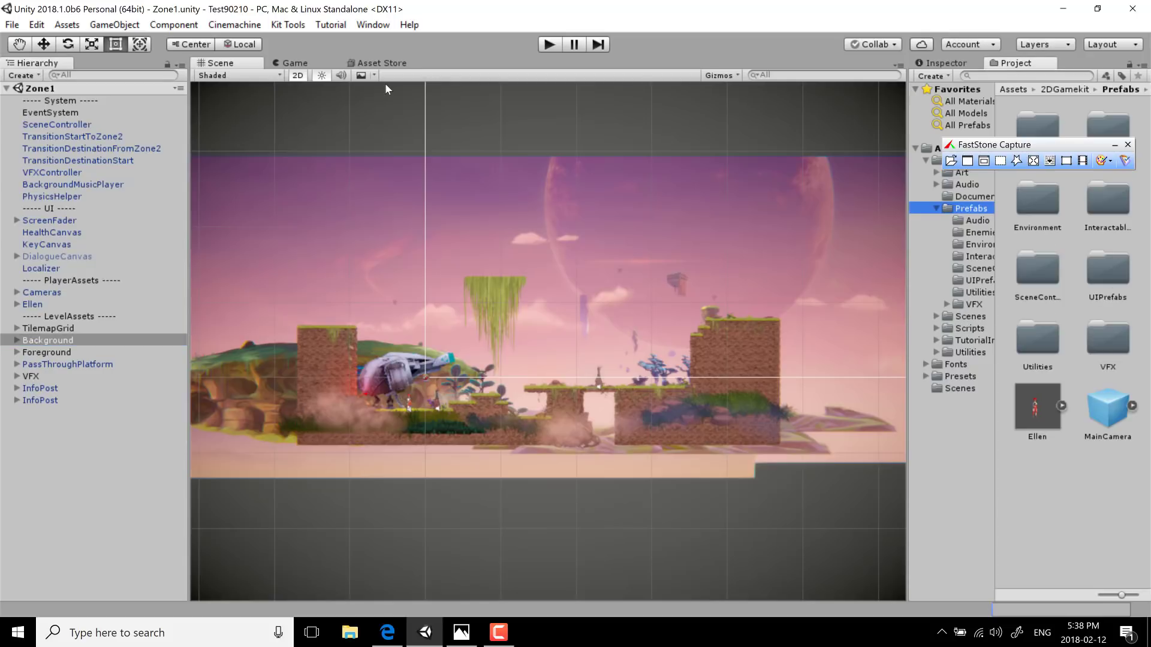
left_click(1043, 410)
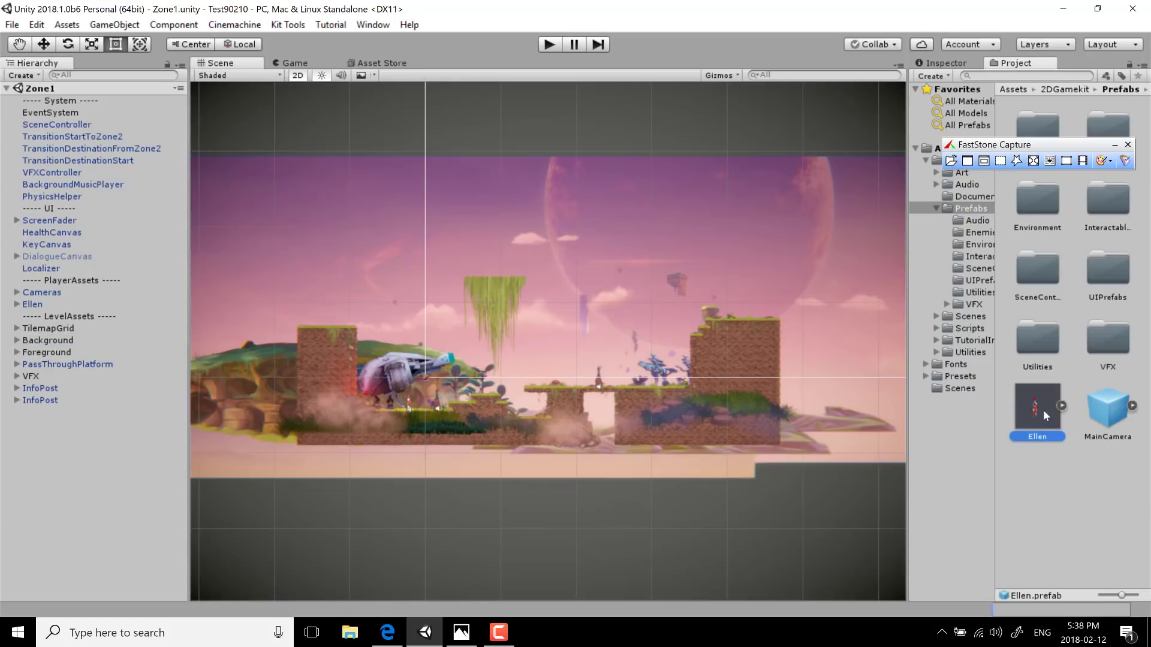
left_click(17, 303)
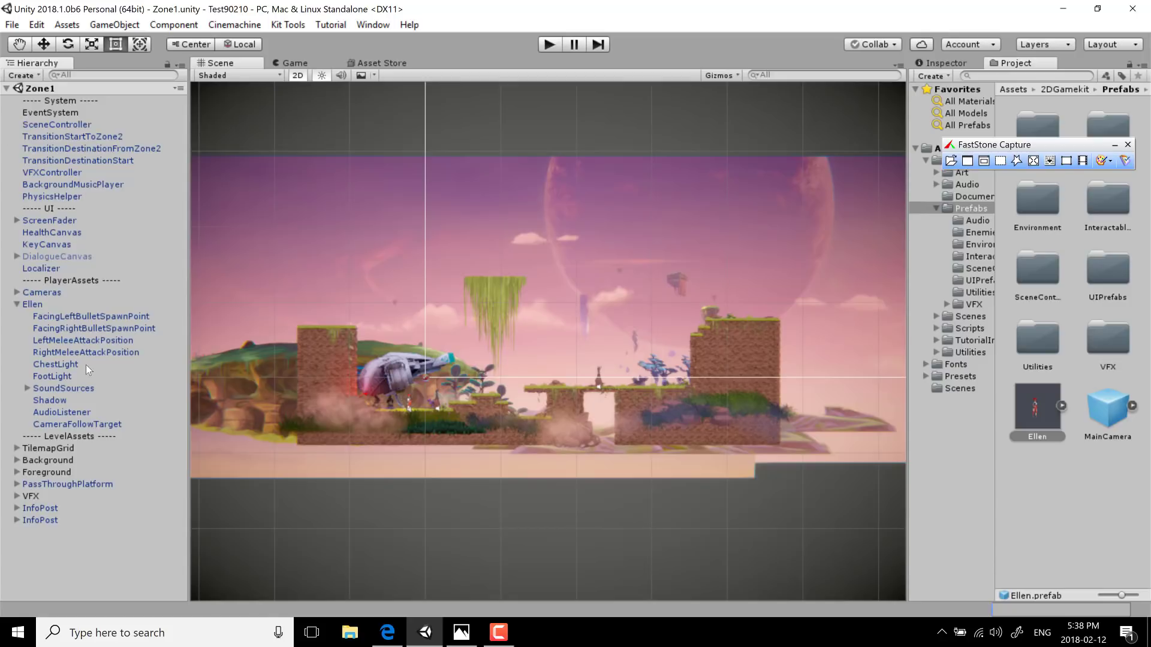
left_click(28, 305)
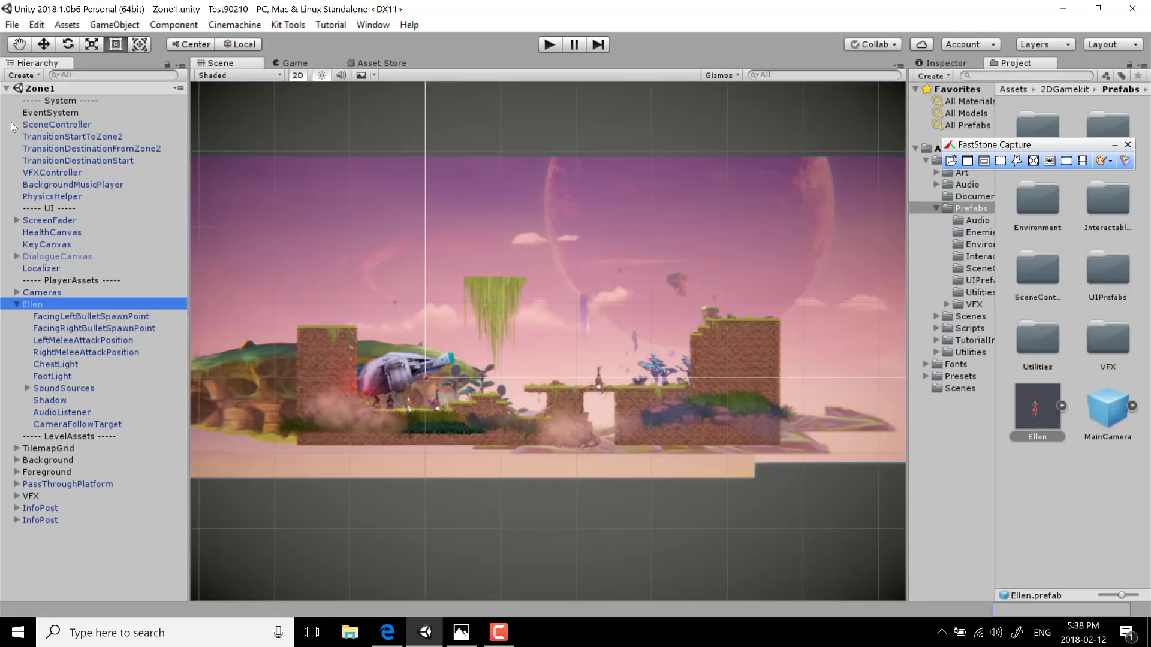
Review Ellen's components in the Inspector, expanding Movement Settings to see Max Speed 7
left_click(953, 65)
scroll(1052, 360, "down", 6)
scroll(1052, 361, "down", 5)
scroll(1052, 360, "down", 4)
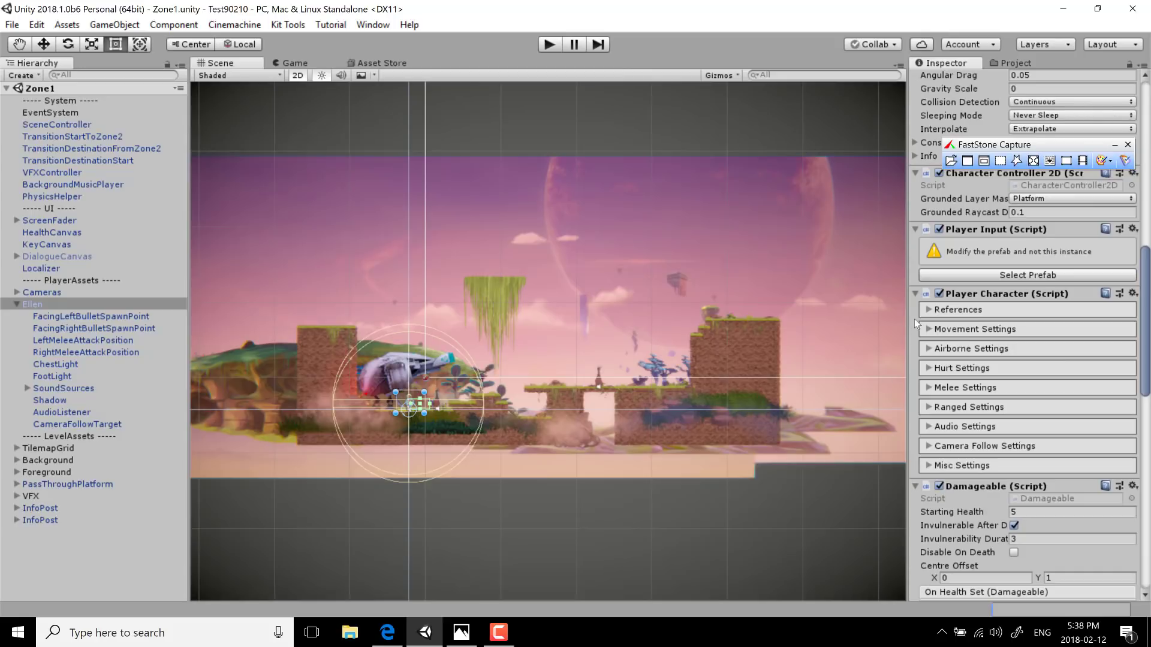
left_click(929, 330)
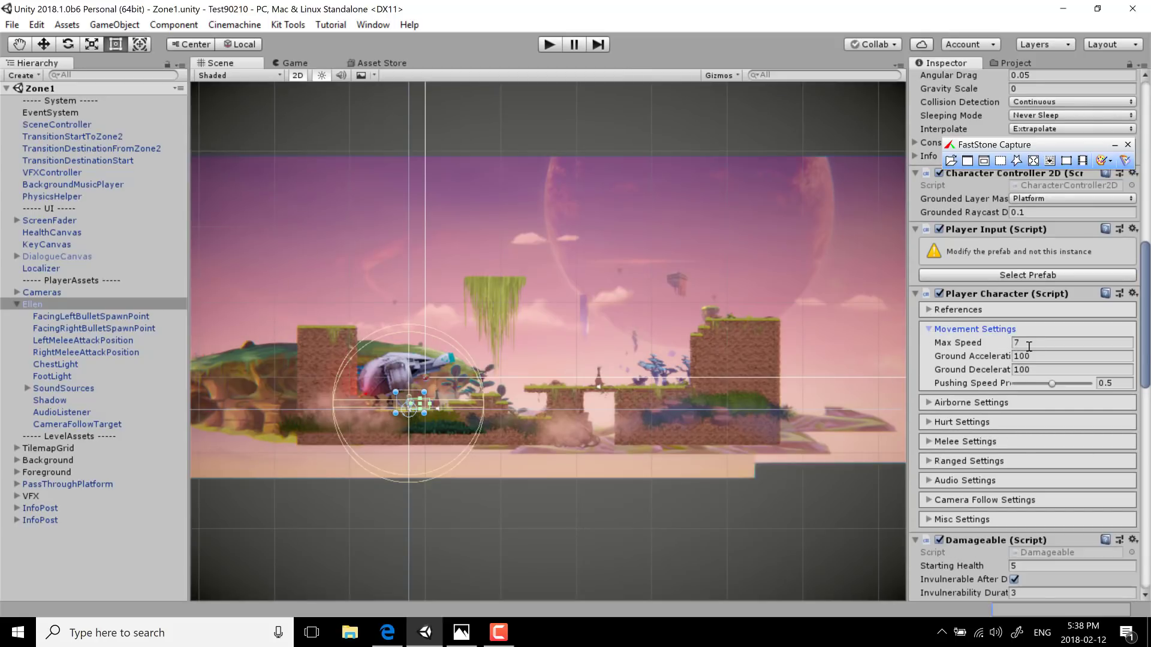
scroll(1029, 347, "down", 6)
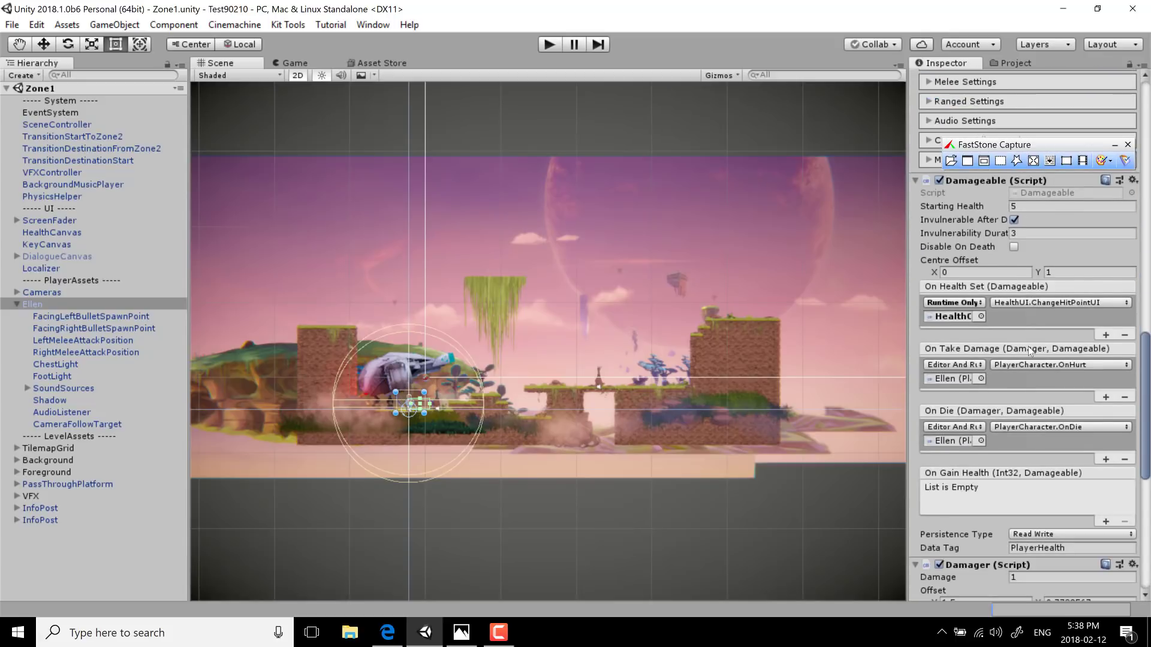
scroll(1029, 350, "down", 2)
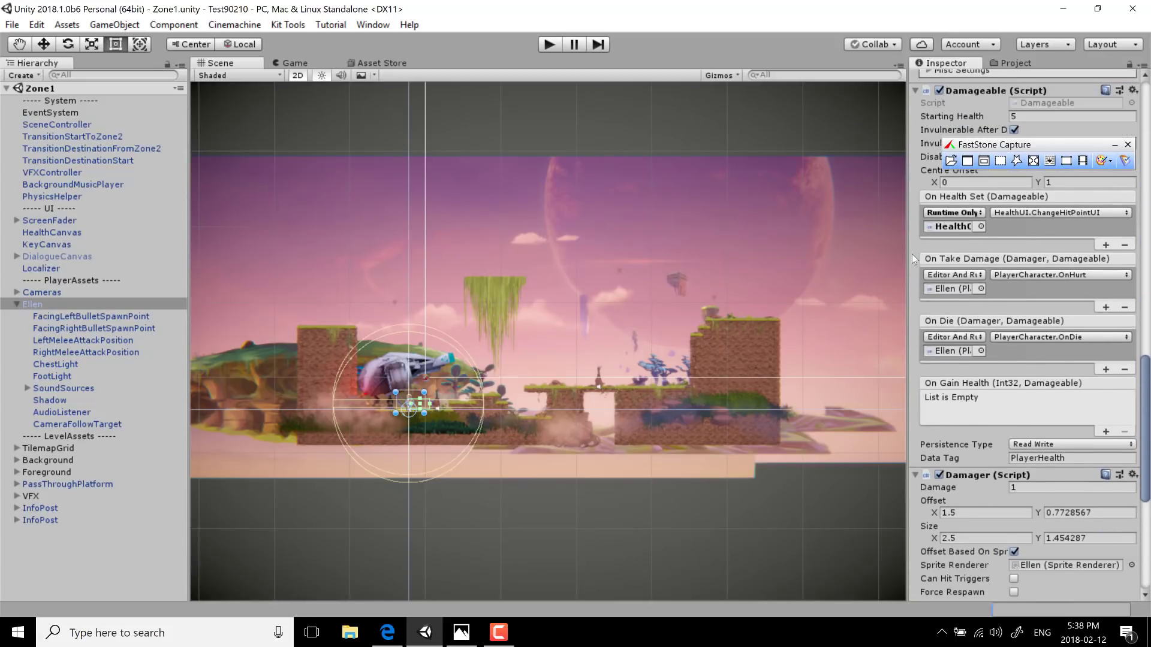
scroll(455, 401, "up", 3)
scroll(398, 412, "up", 5)
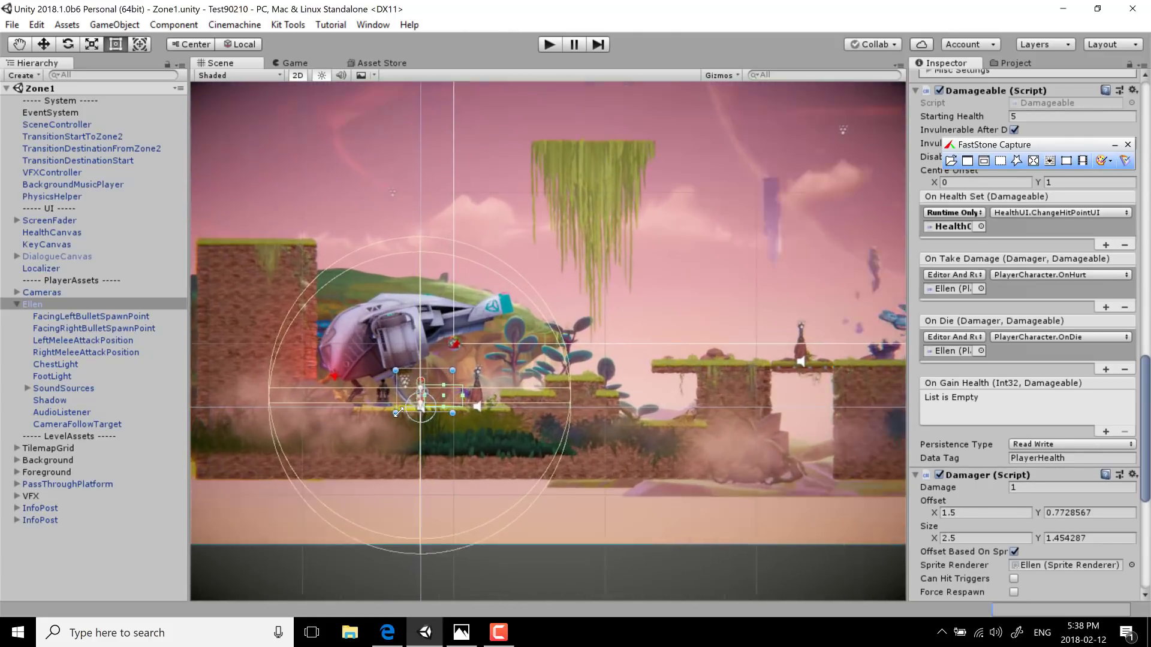
scroll(398, 412, "up", 3)
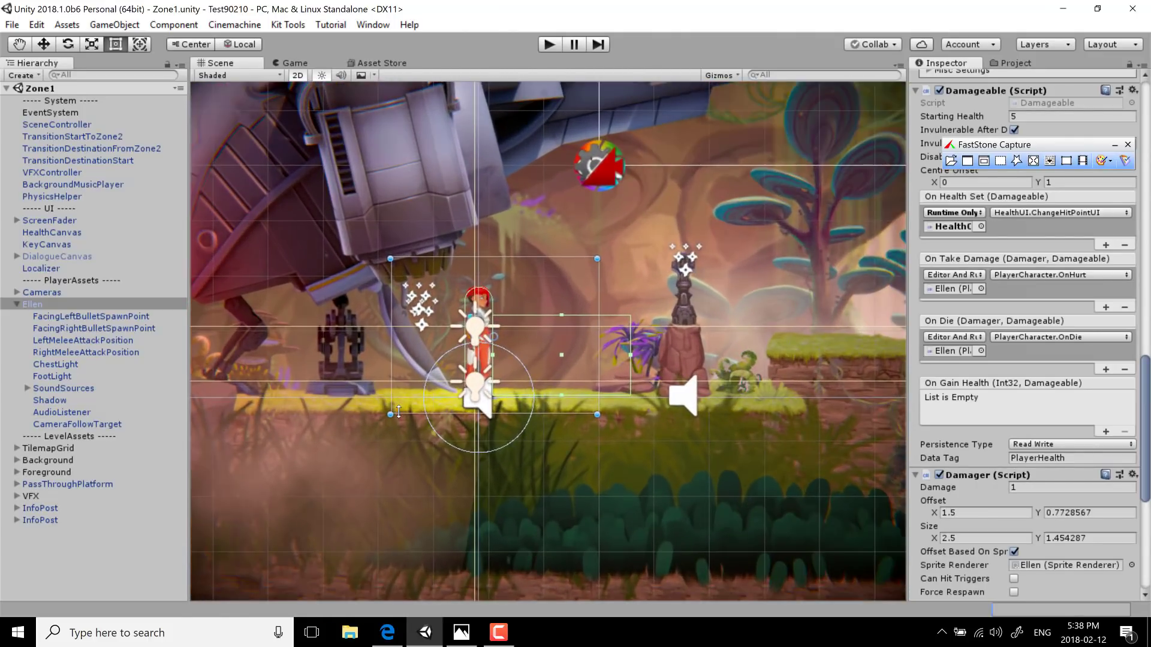
scroll(1058, 450, "down", 10)
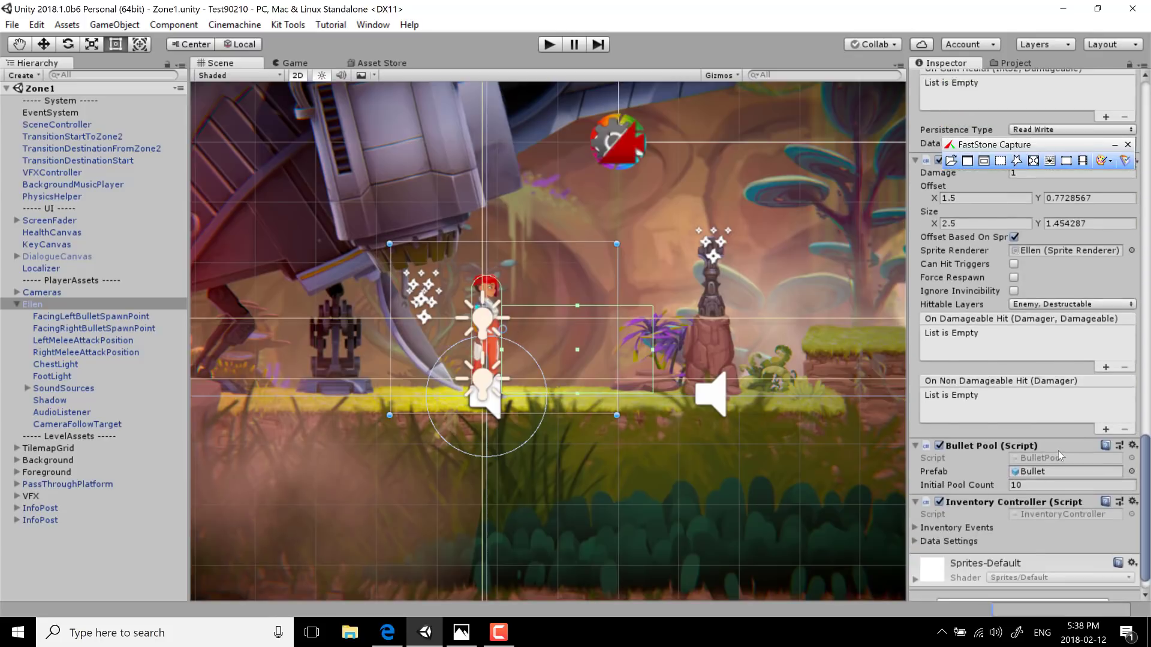
scroll(958, 254, "up", 5)
scroll(958, 253, "up", 15)
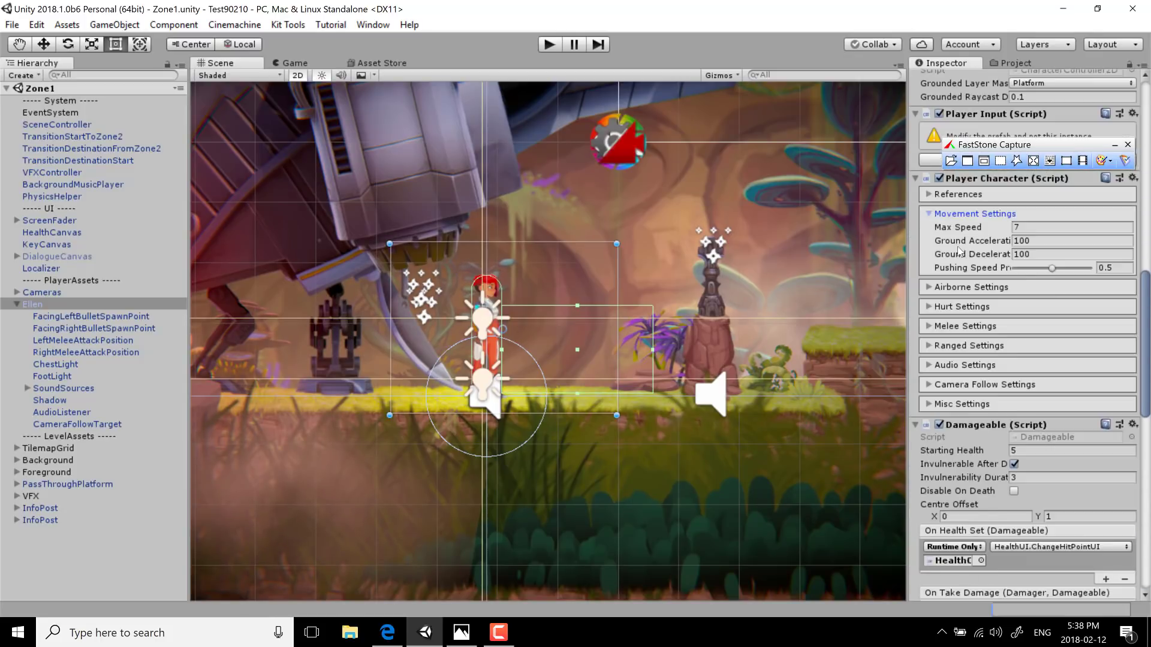
Back in the Project panel, browse the Enemies and then the Environment prefab folders
left_click(1014, 63)
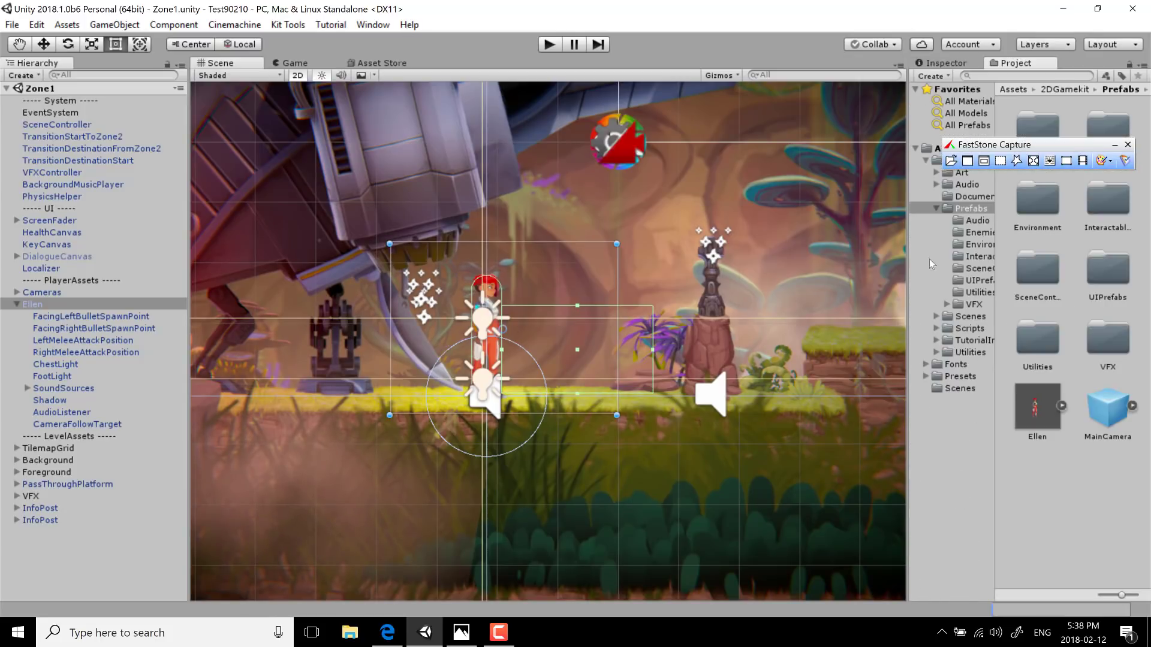
left_click(980, 232)
left_click(980, 245)
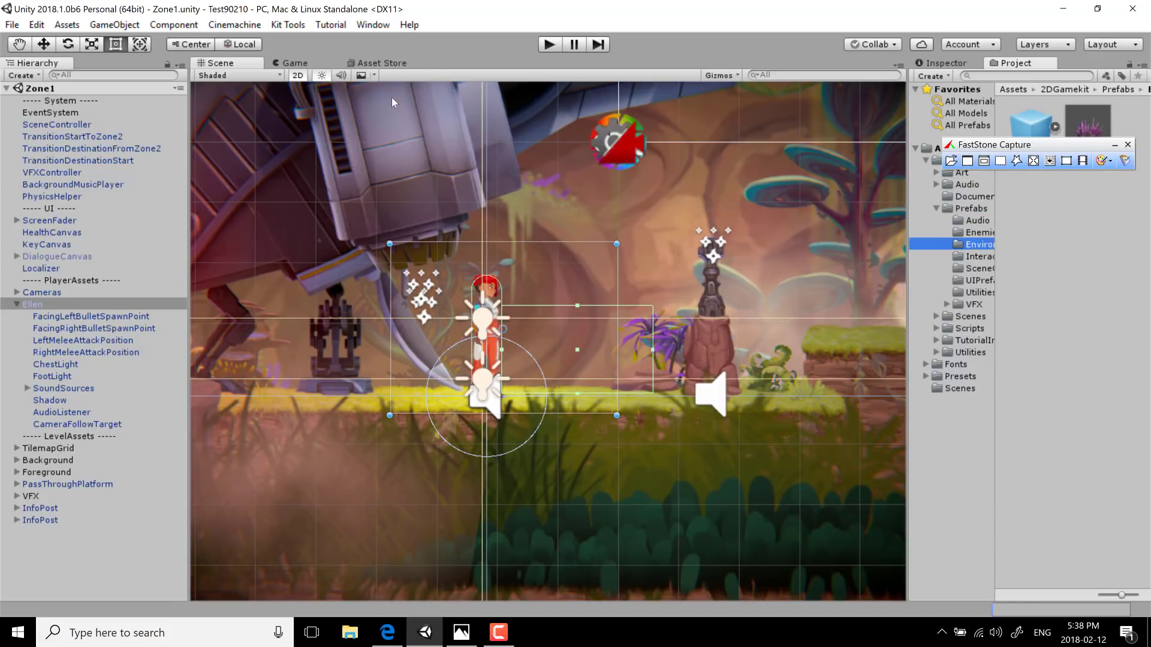
Place an InfoPost prefab from Interactables on the ledge right of the existing sign
left_click(981, 256)
left_click_drag(1018, 146, 827, 548)
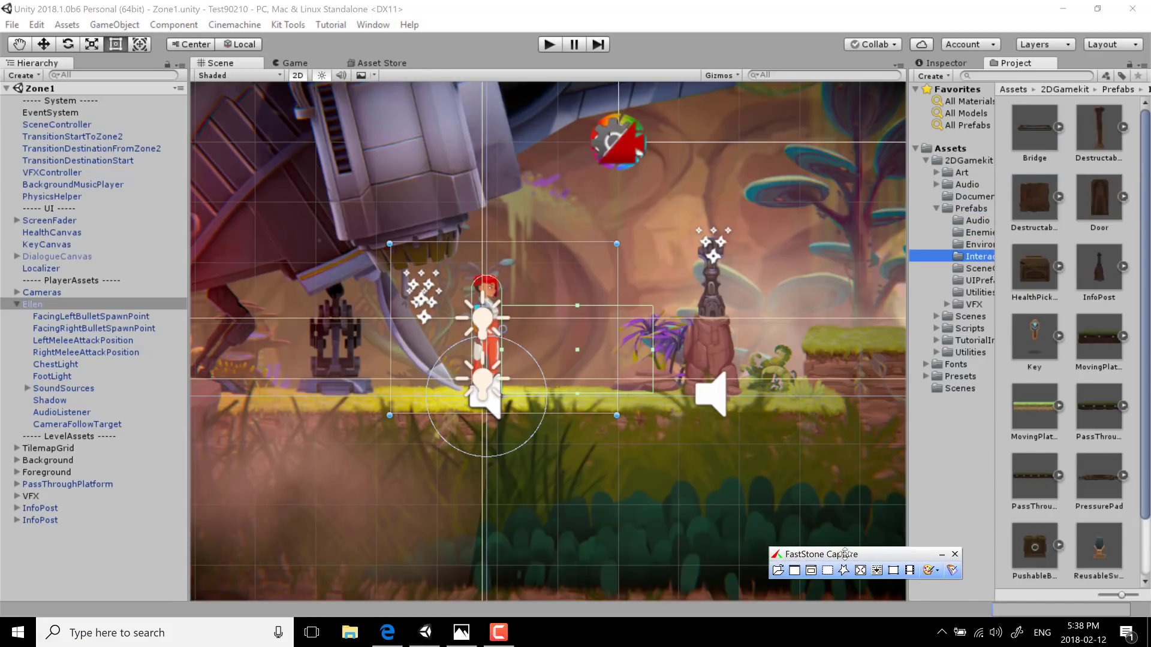
left_click_drag(638, 312, 849, 349)
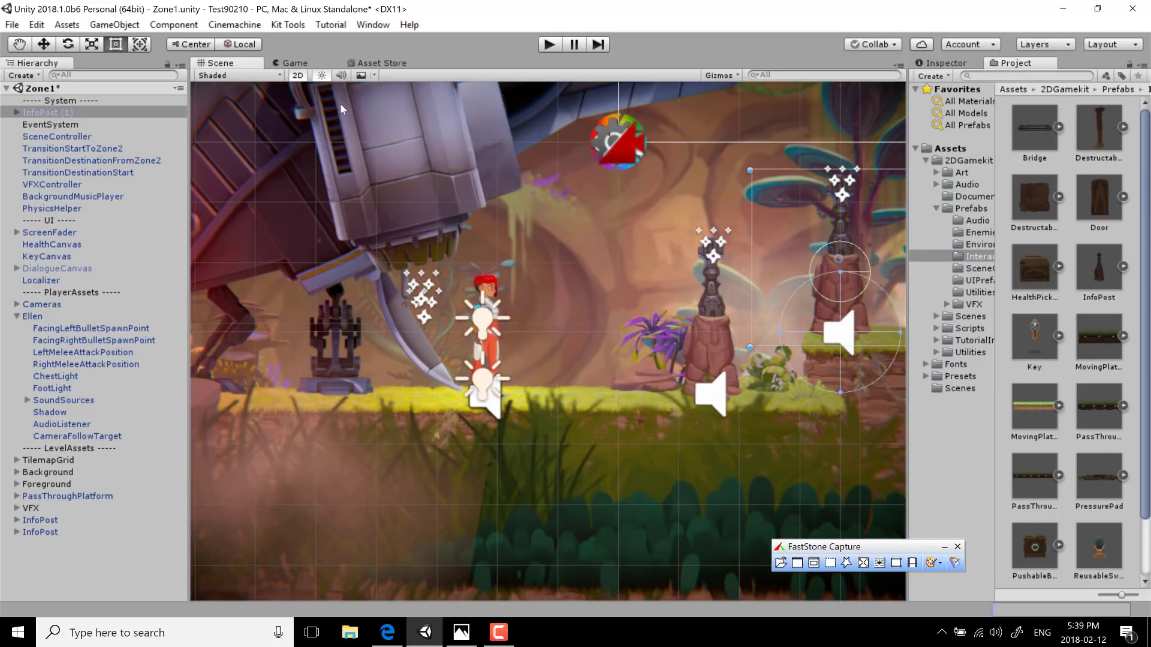
Review the new InfoPost's interaction and audio components in the Inspector
left_click(962, 65)
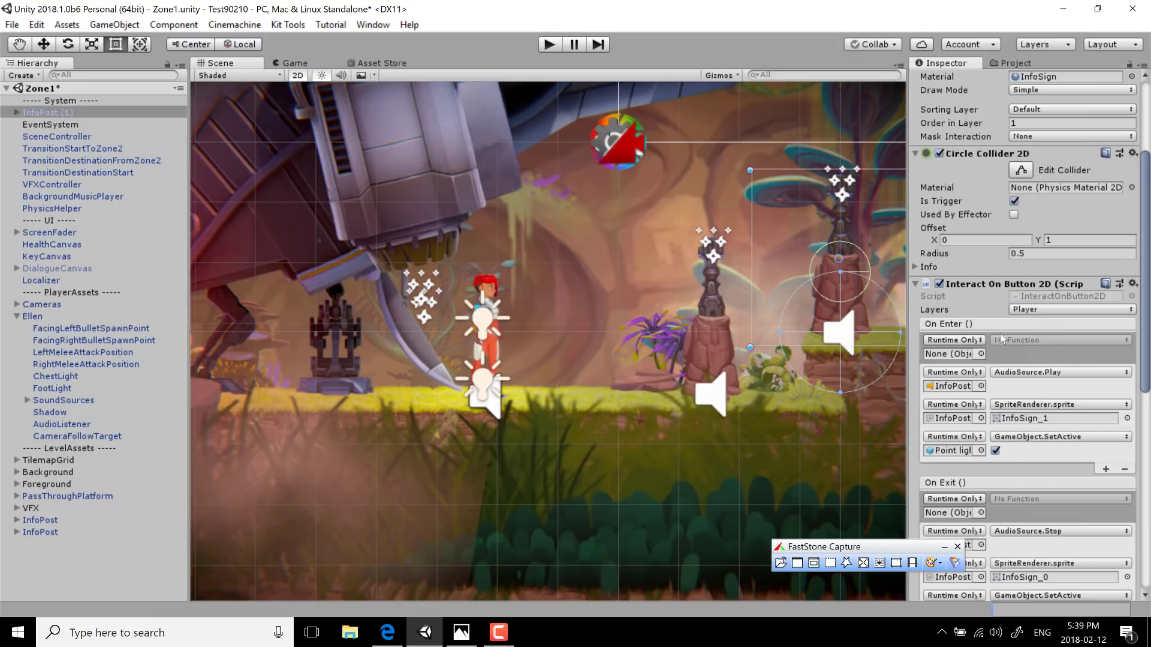
scroll(1013, 343, "down", 3)
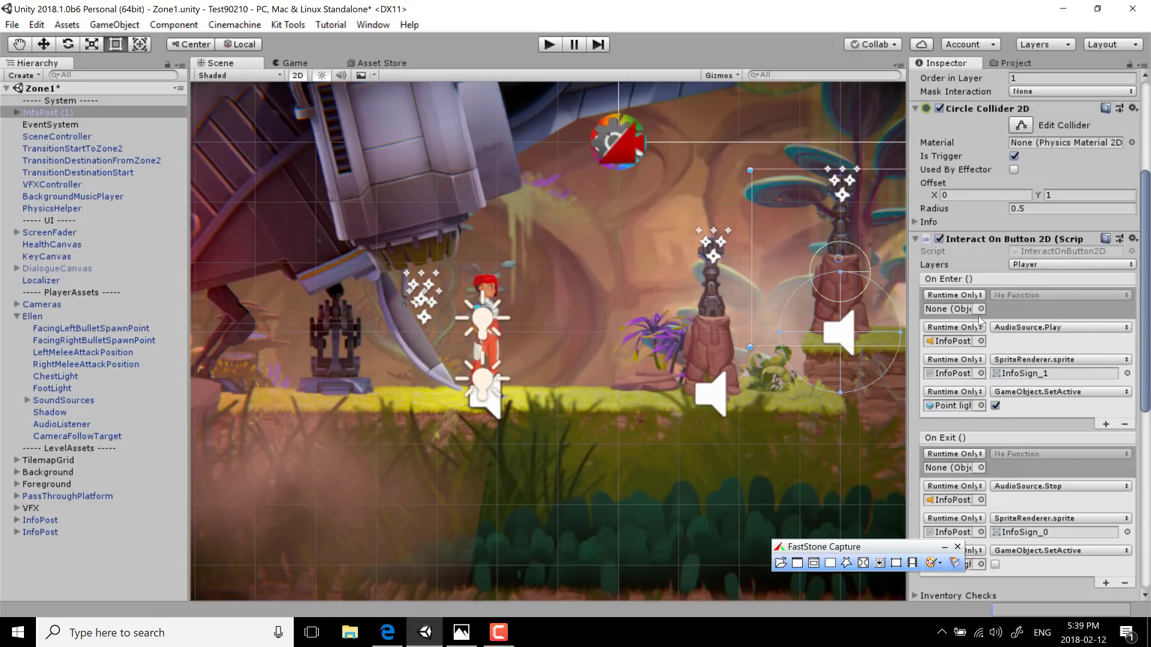
scroll(978, 316, "down", 4)
scroll(991, 384, "down", 5)
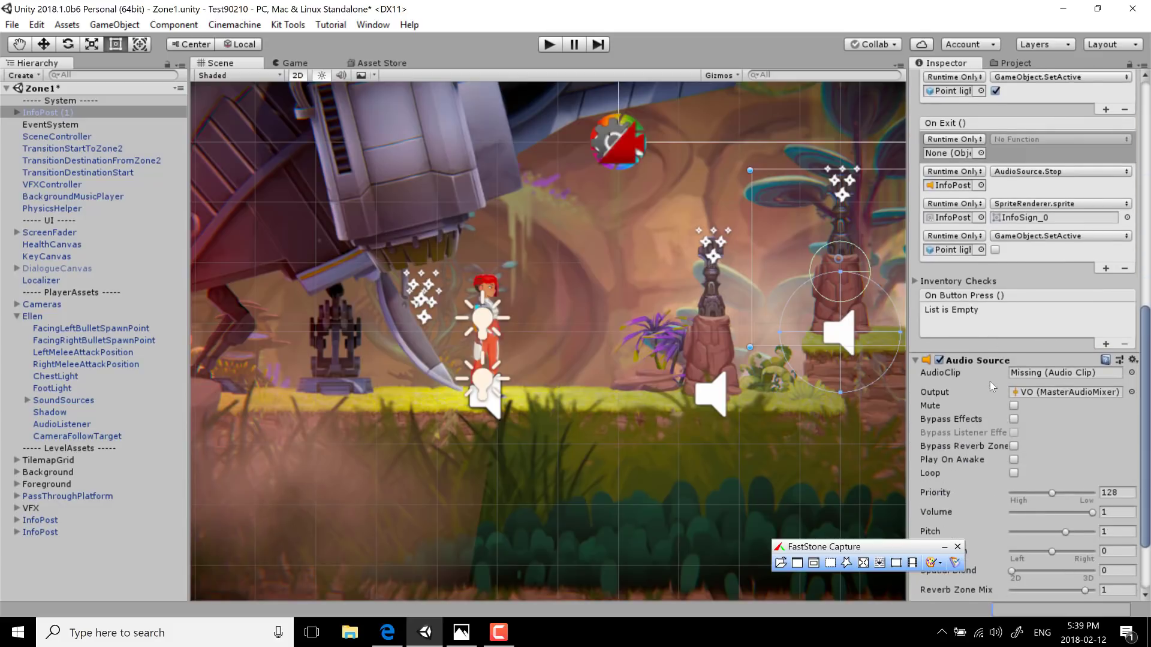
scroll(990, 381, "down", 4)
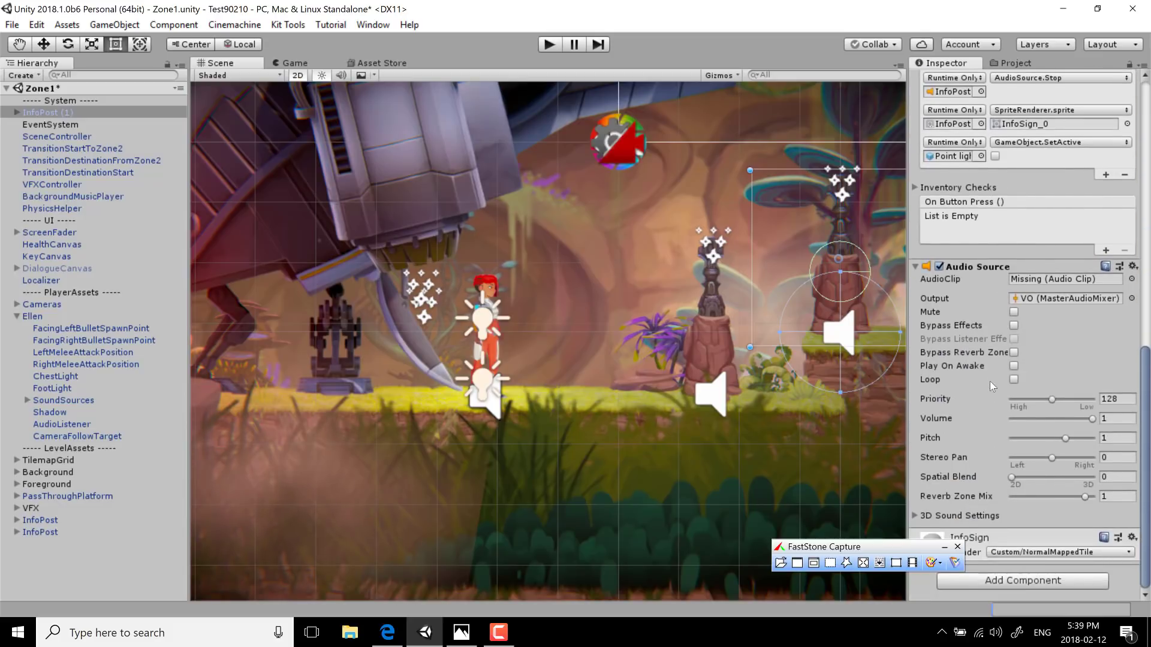
scroll(990, 381, "up", 10)
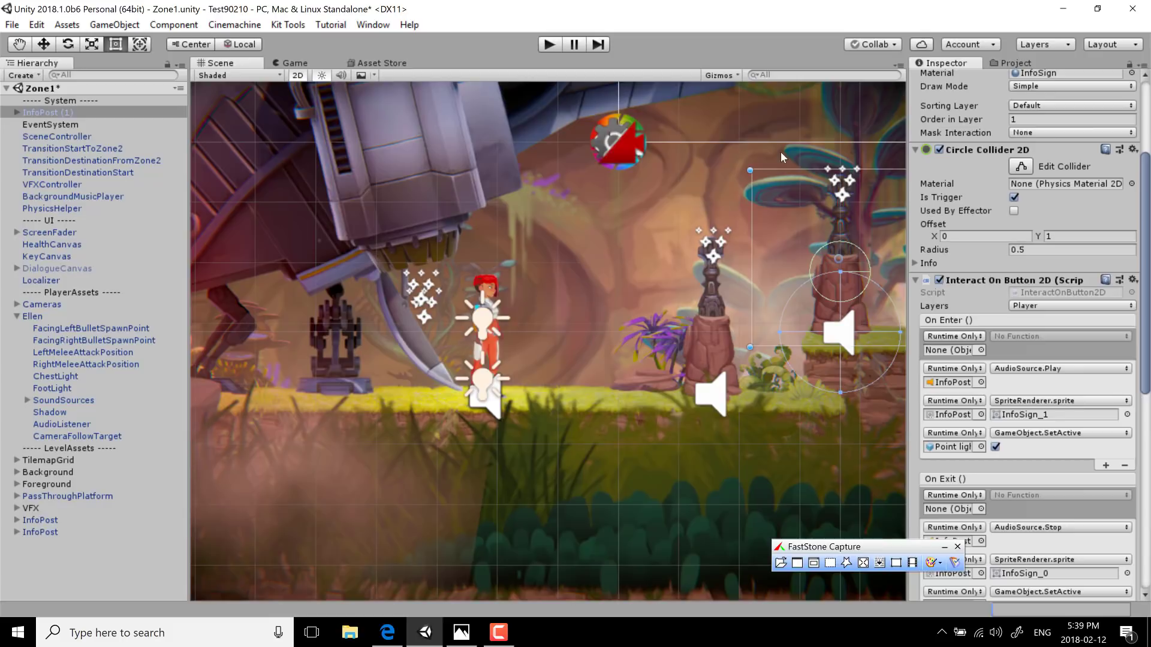
scroll(1018, 359, "down", 3)
scroll(1019, 360, "up", 3)
Create a new Game Kit scene named 'MyScene' from Kit Tools, saving Zone1 when prompted
left_click(288, 25)
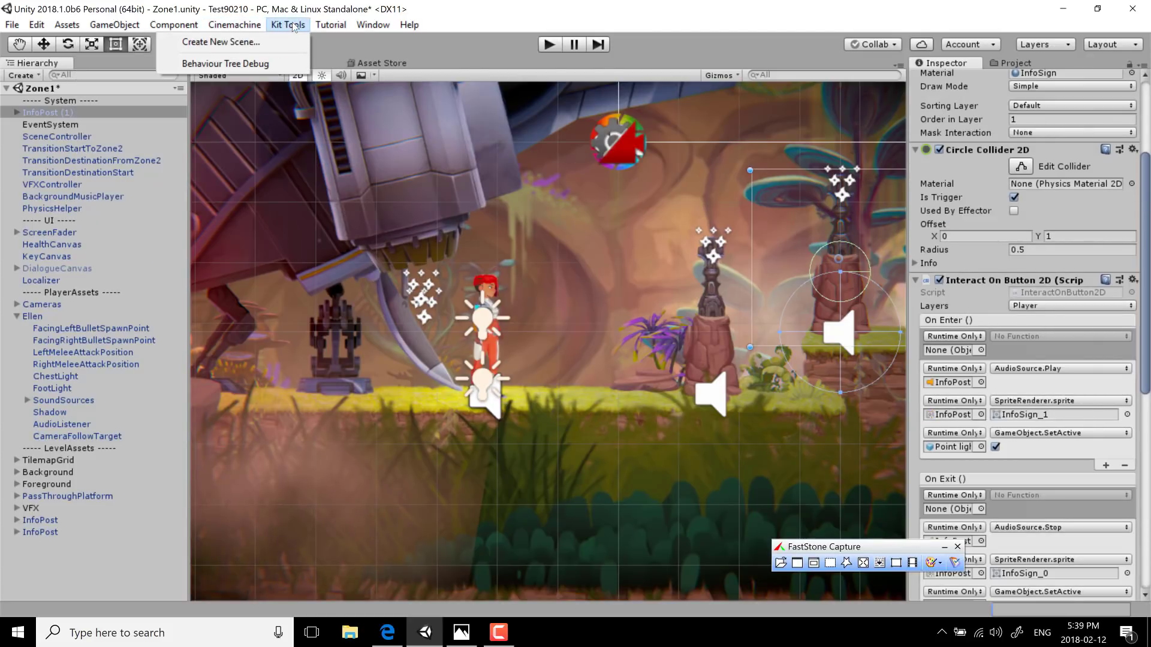
left_click(210, 42)
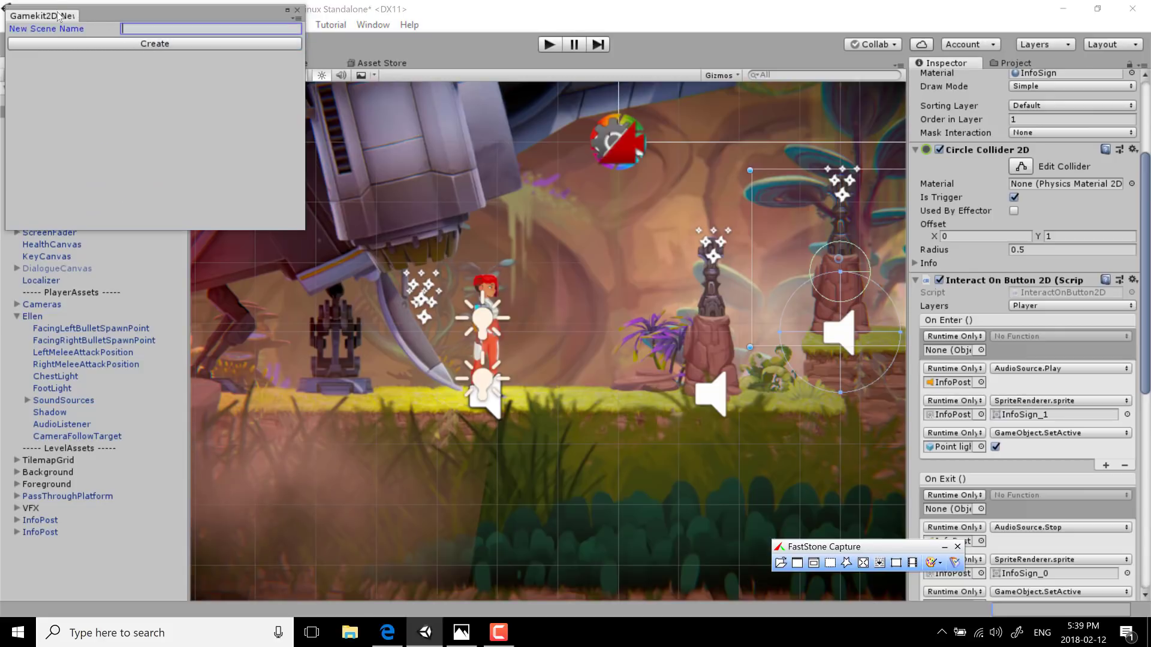
type("MyScene")
left_click(161, 45)
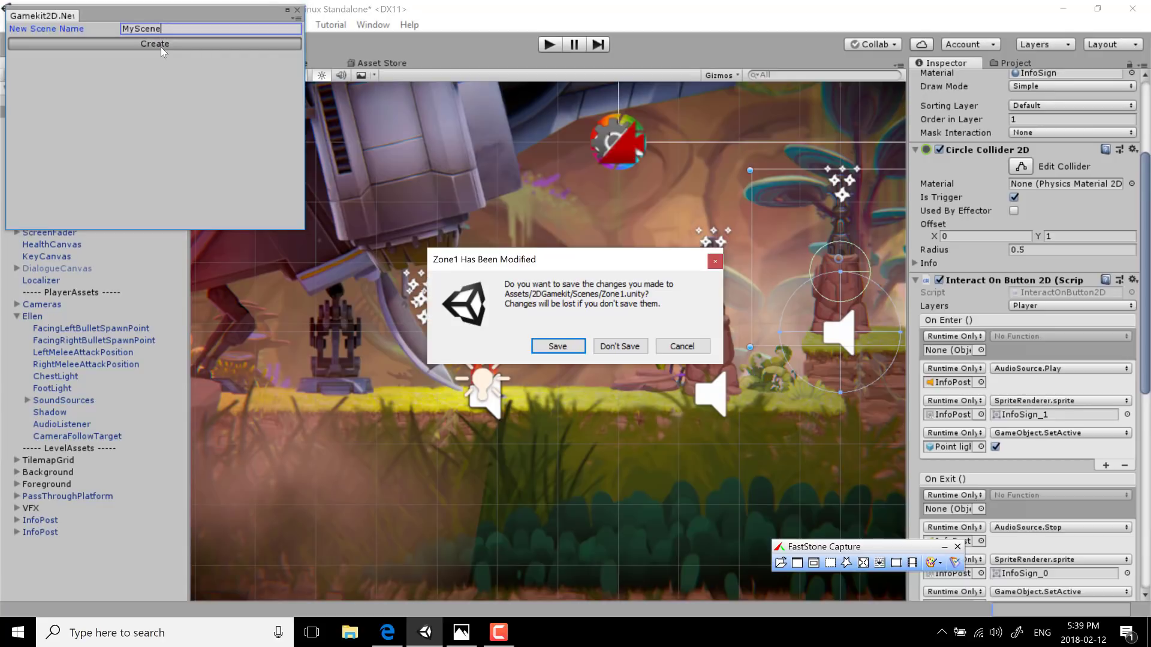
left_click(556, 346)
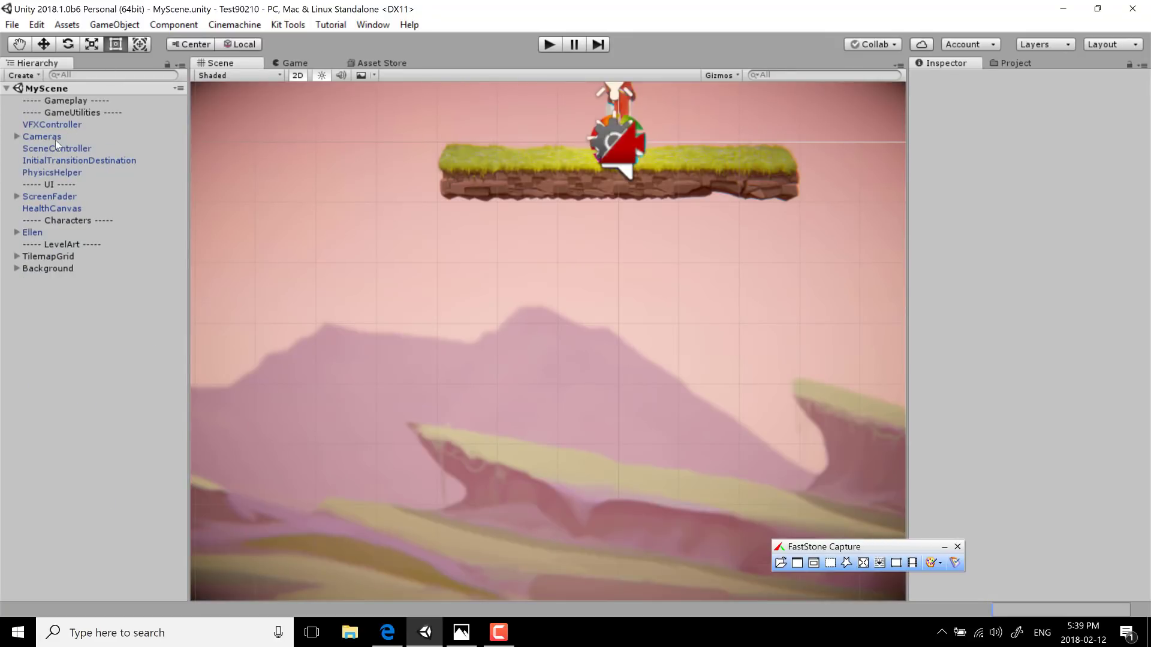
Pan around MyScene, select TilemapGrid and then Ellen, then show the Interactables prefabs
middle_click_drag(616, 302, 467, 457)
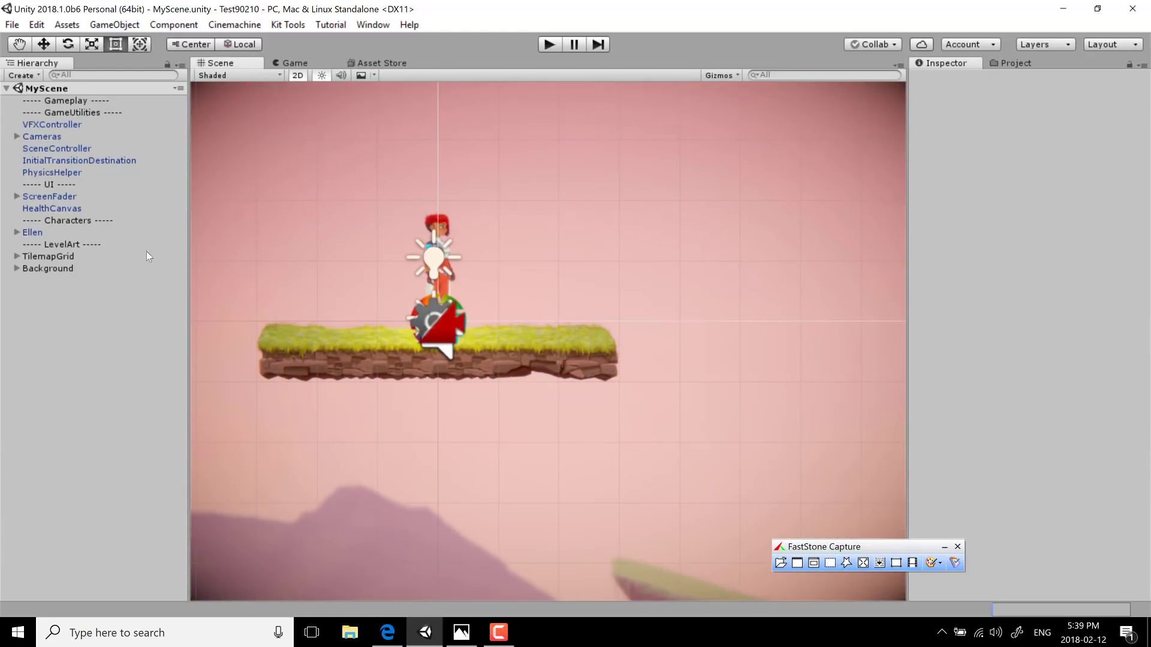
left_click(66, 257)
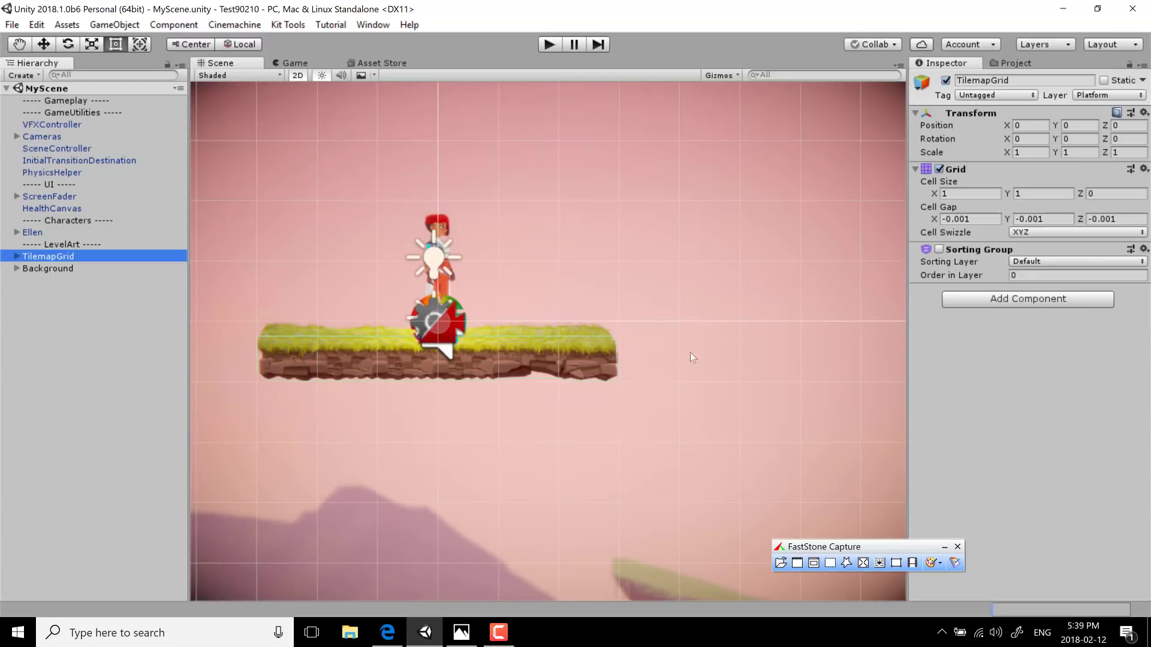
middle_click_drag(619, 335, 515, 384)
scroll(527, 304, "down", 5)
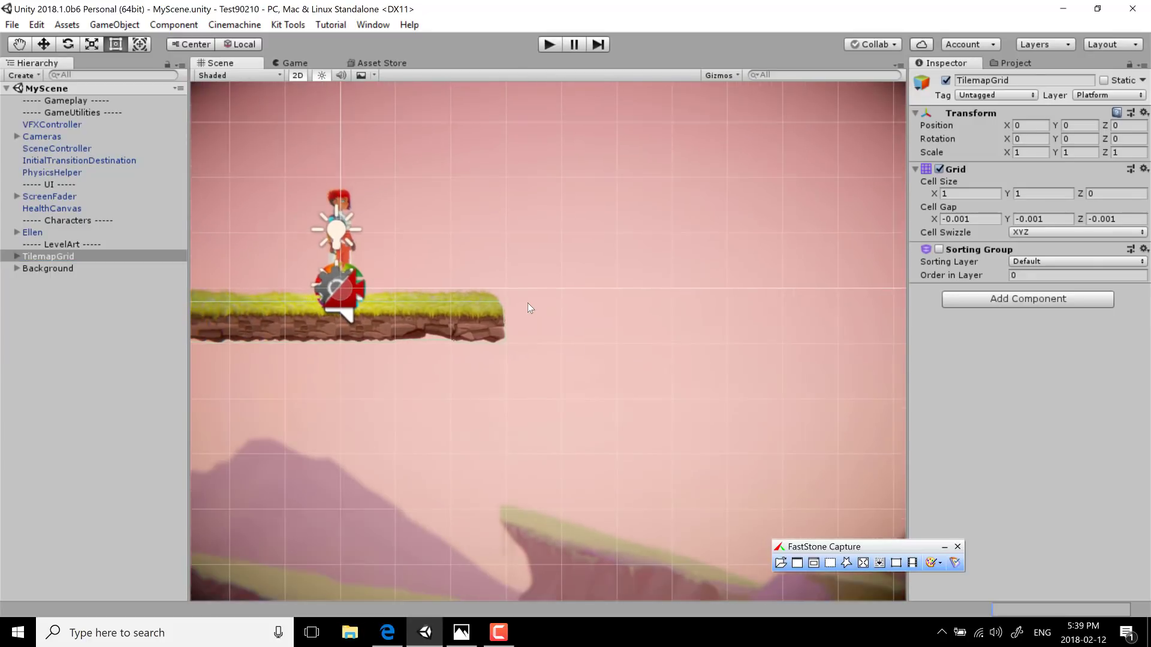
left_click(31, 232)
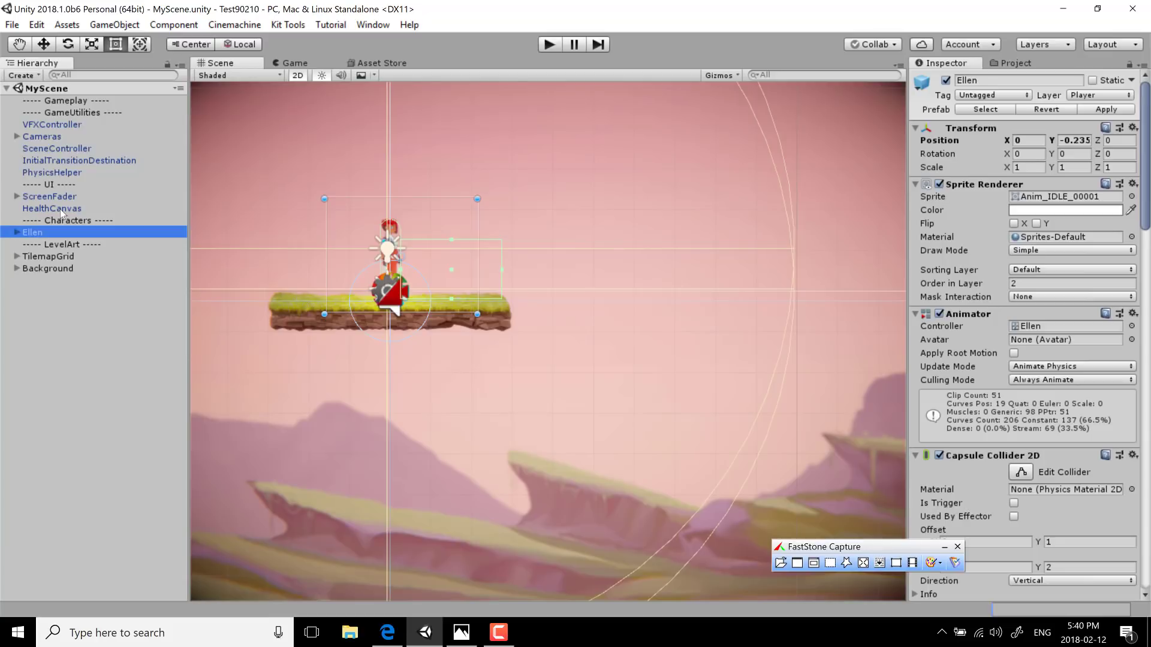
left_click(1014, 64)
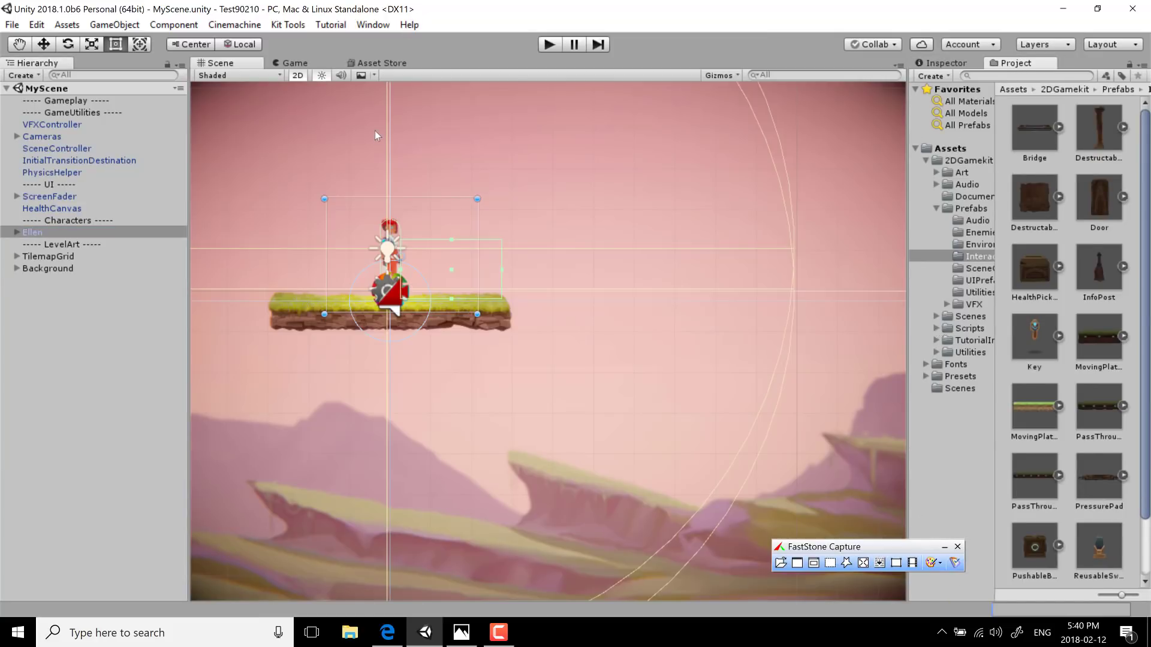
Expand Scripts > Character, widen the Project panel, and open Bullet from MonoBehaviours
left_click(936, 328)
left_click(947, 363)
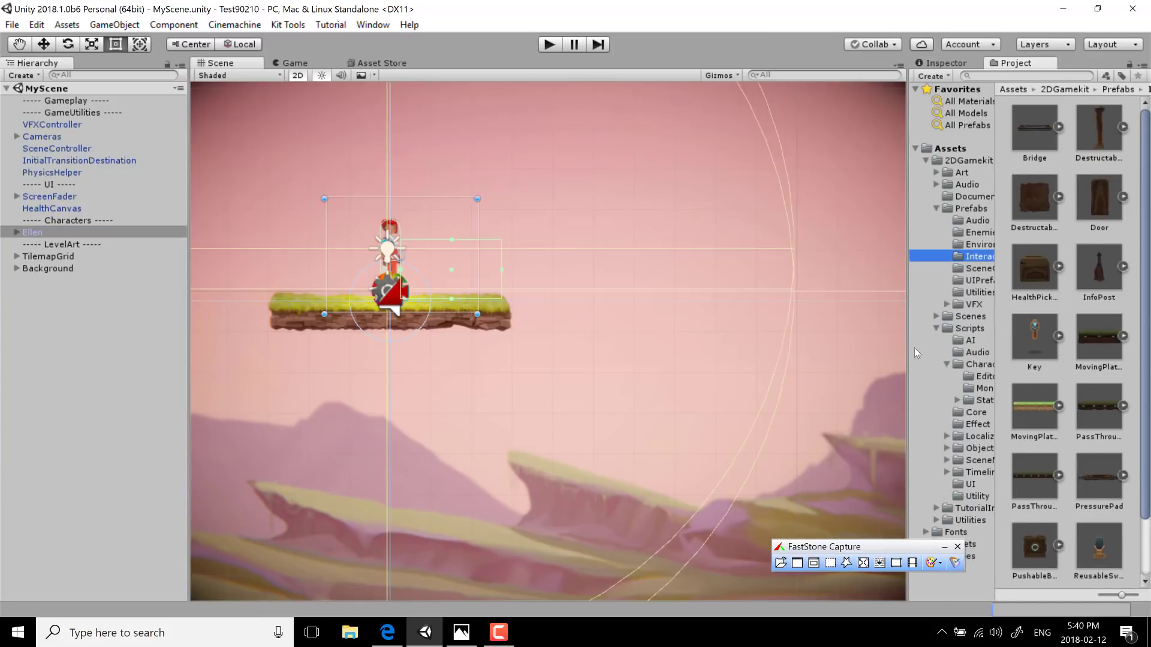
left_click_drag(908, 350, 656, 360)
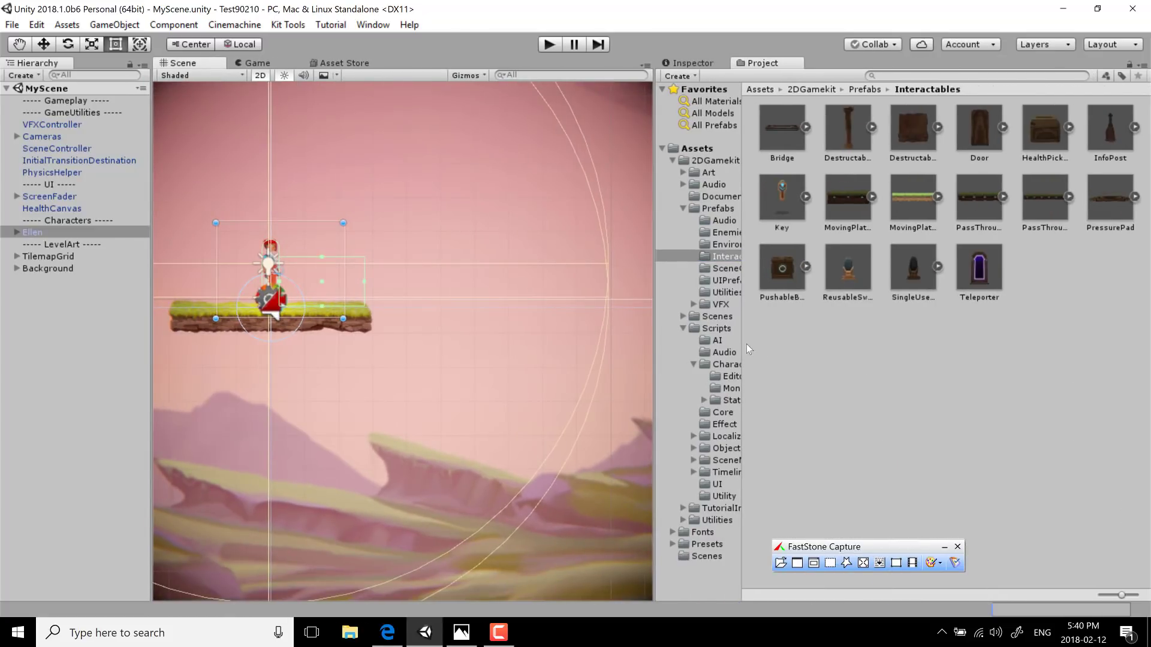
left_click_drag(744, 344, 961, 359)
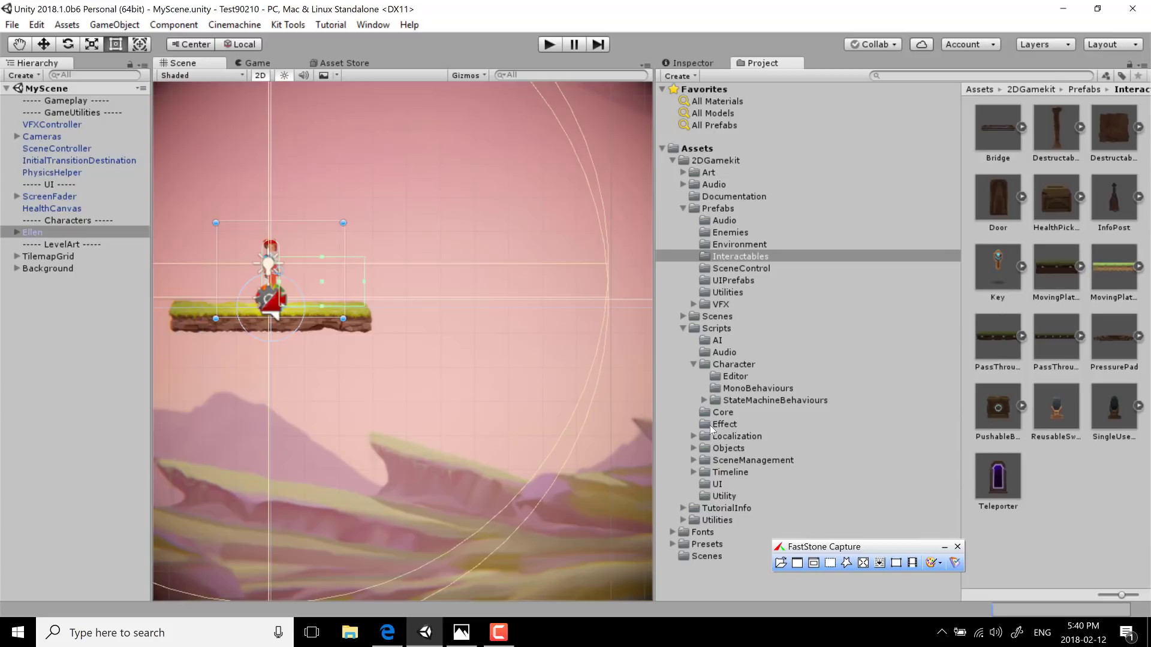
left_click(721, 389)
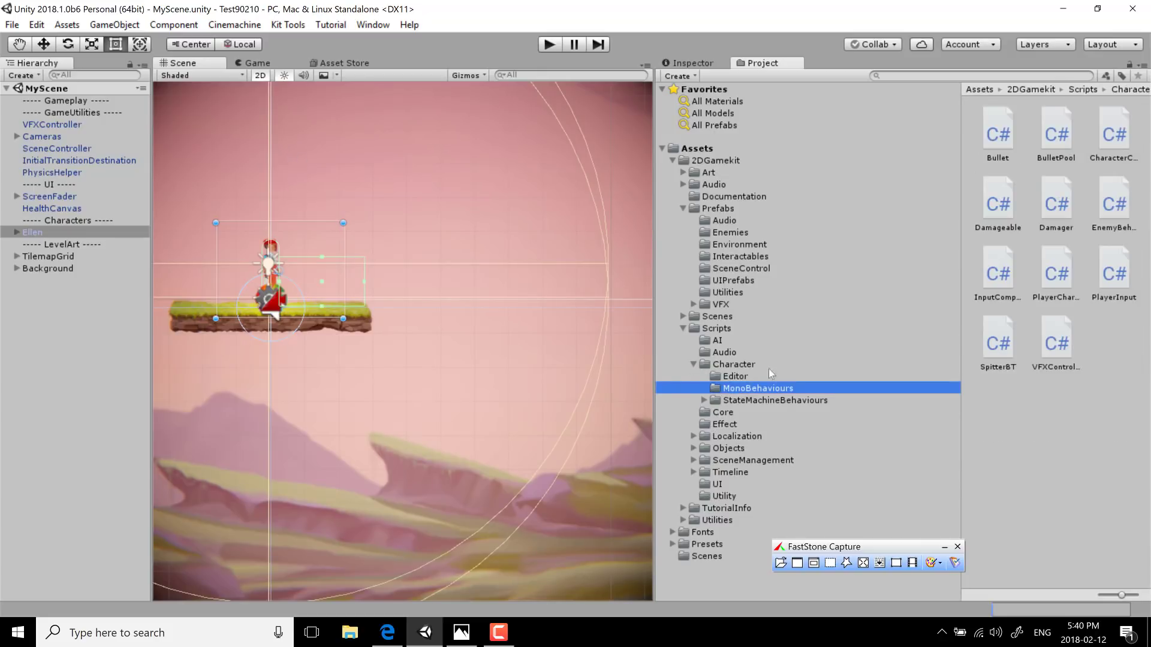
double_click(998, 135)
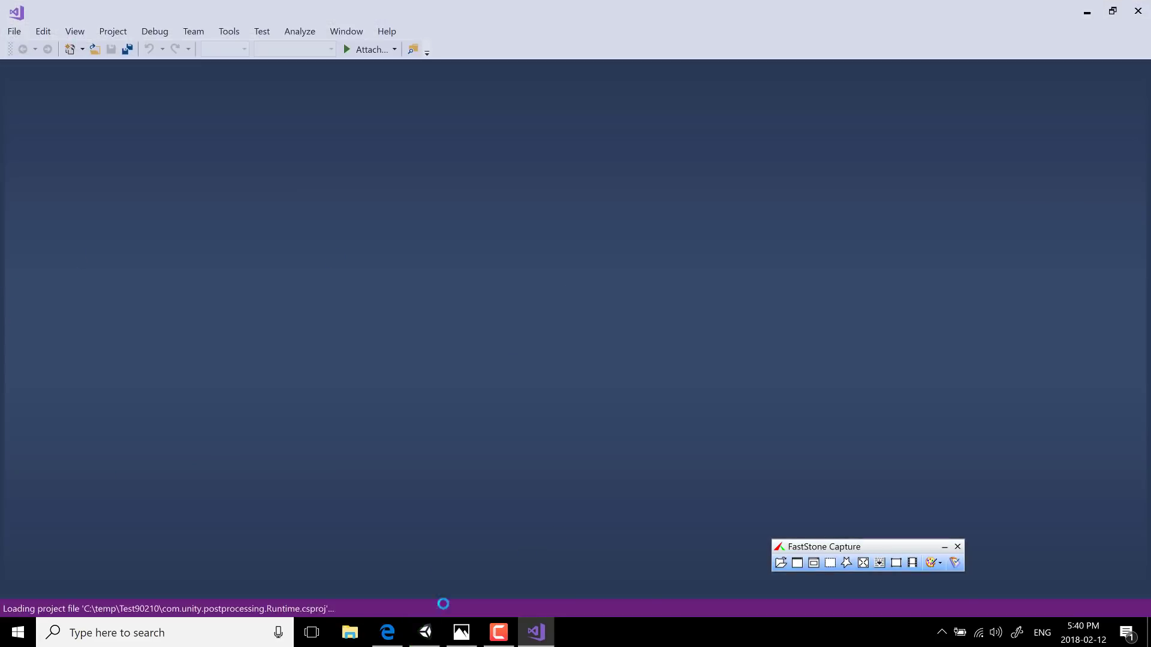
Scroll through Bullet.cs in Visual Studio, then return to the Unity editor
left_click(427, 632)
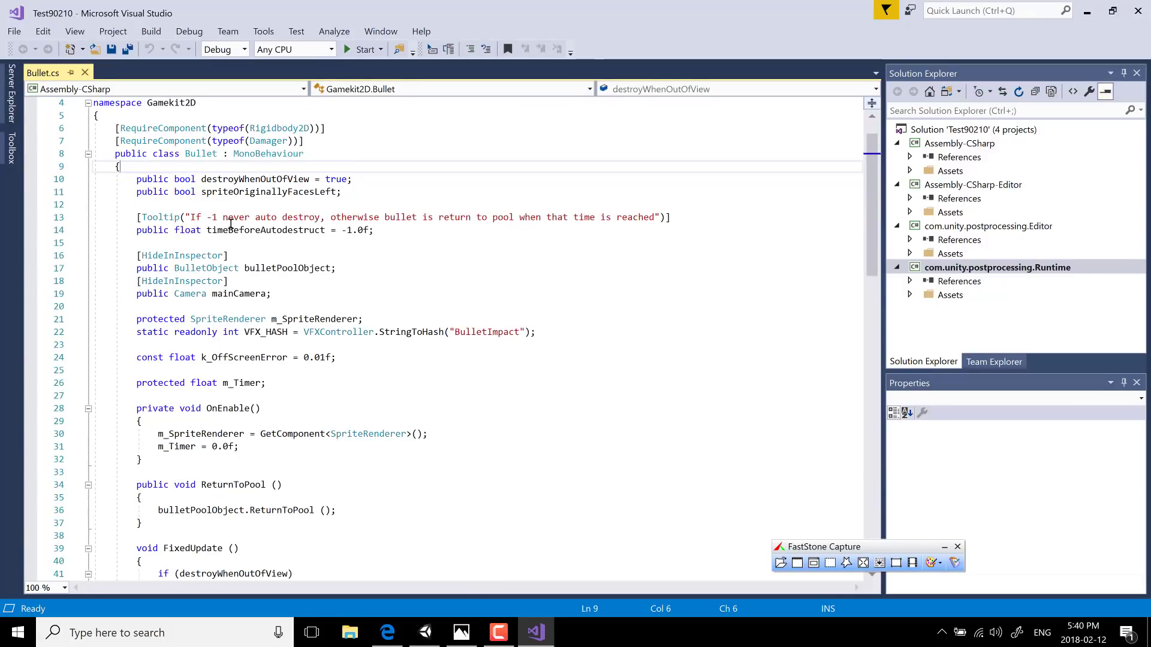
scroll(230, 224, "up", 1)
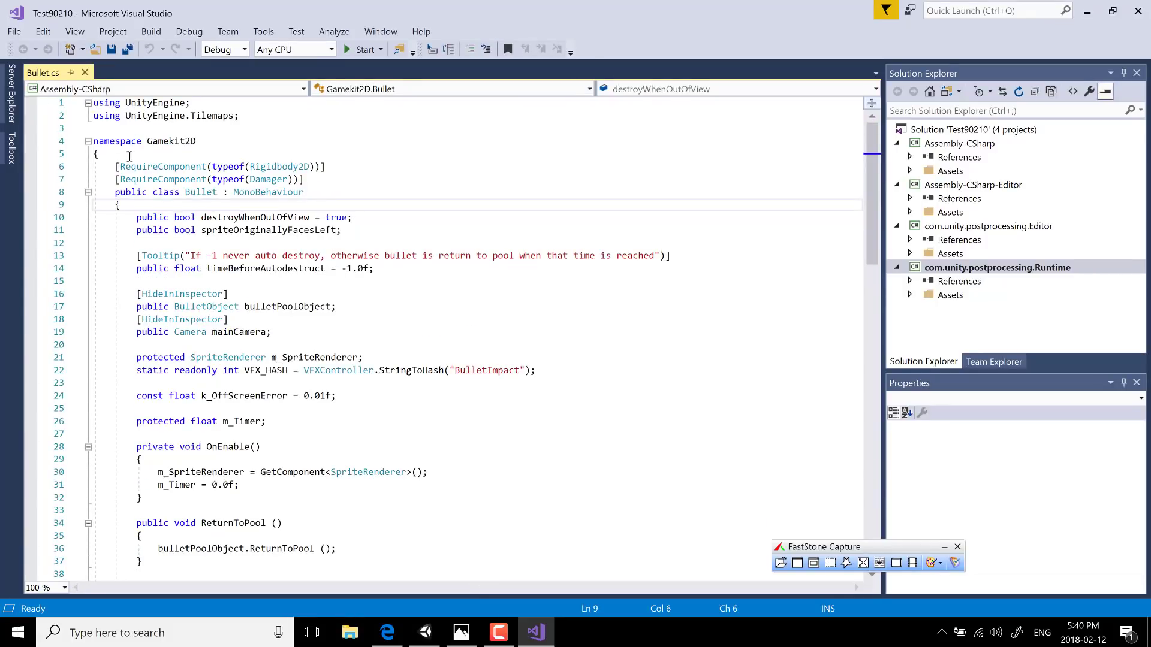
scroll(313, 221, "down", 13)
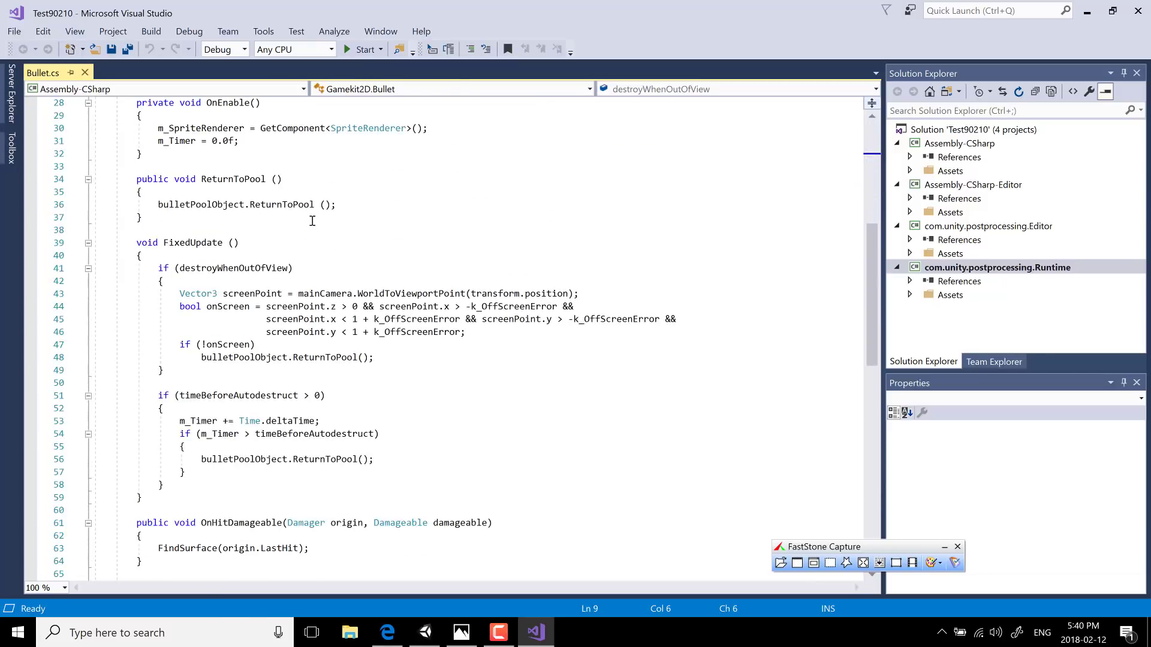
scroll(313, 221, "down", 12)
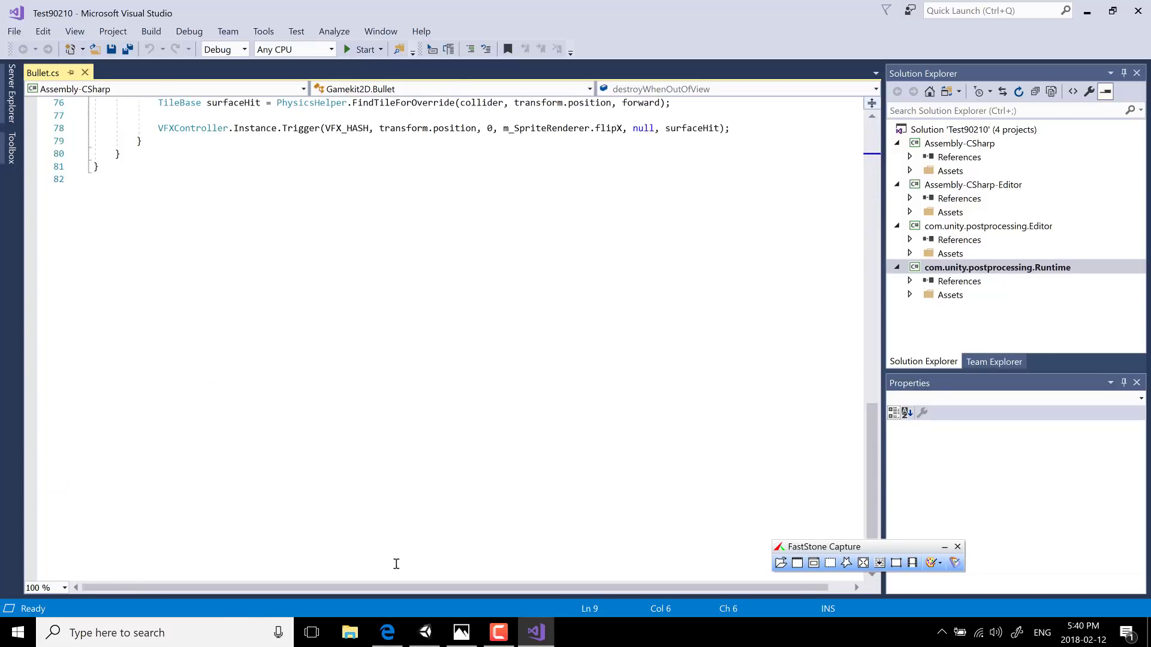
left_click(425, 633)
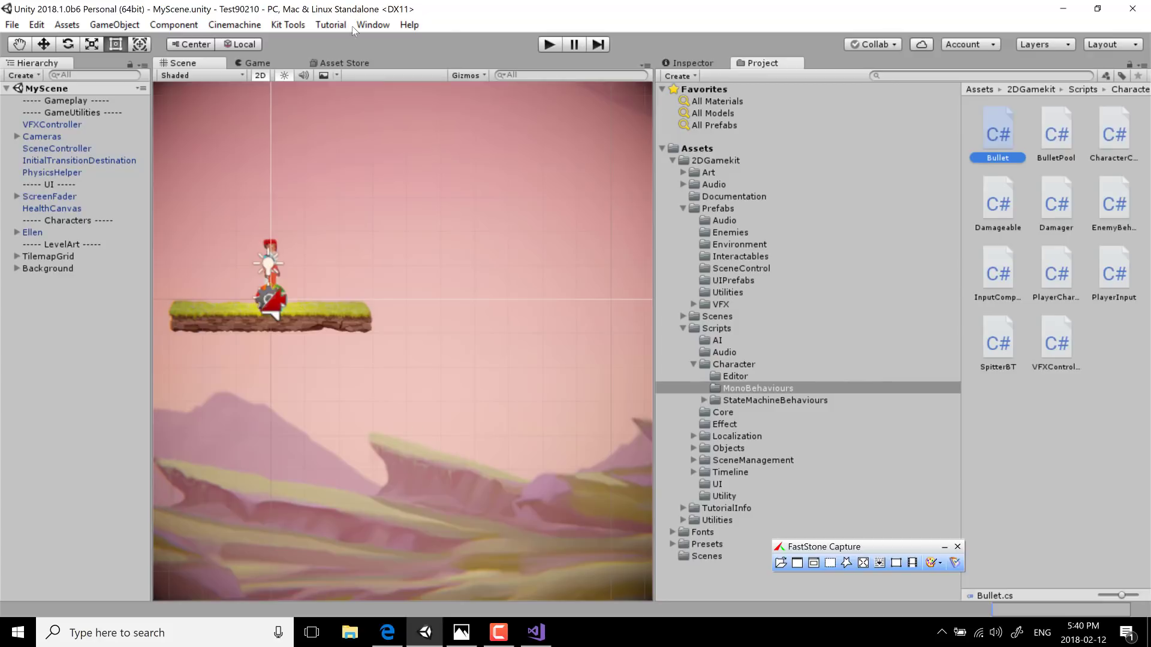
Open and close the Kit Tools Behaviour Tree Debug window, then switch to the tutorial page in Edge
left_click(297, 25)
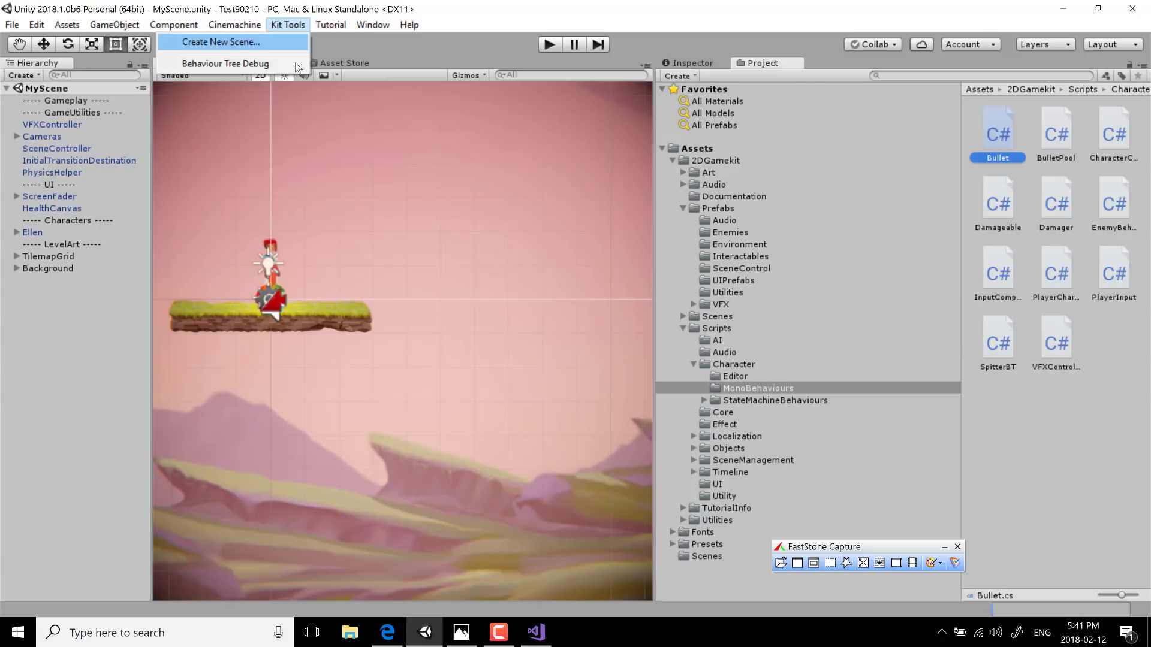
left_click(246, 63)
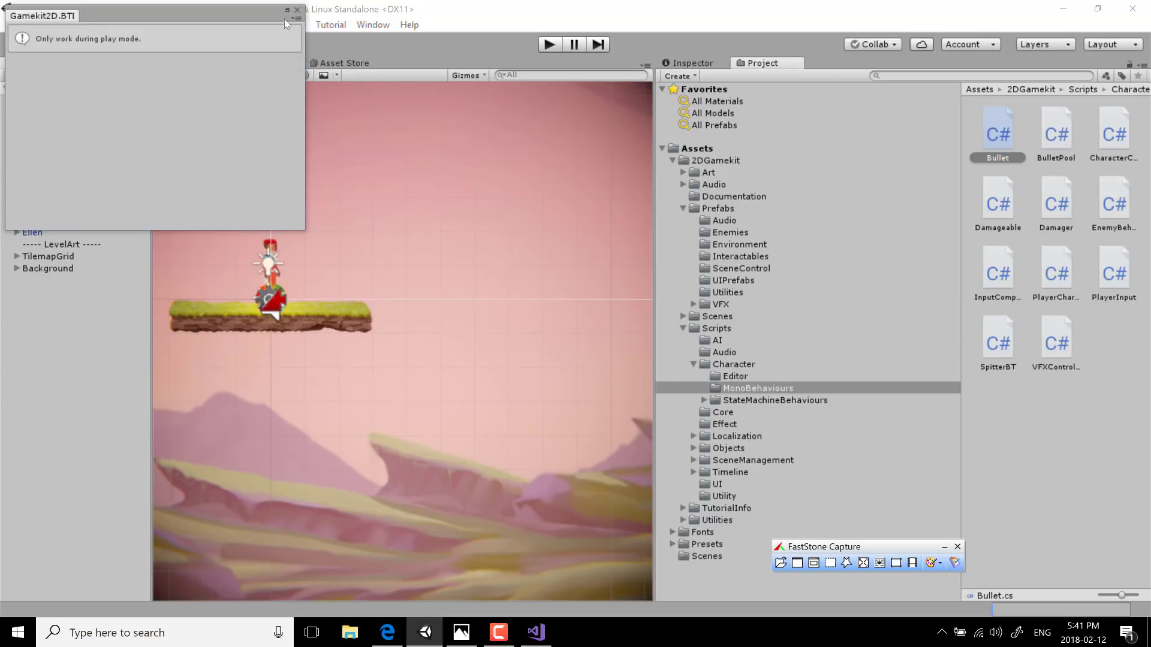
left_click(297, 9)
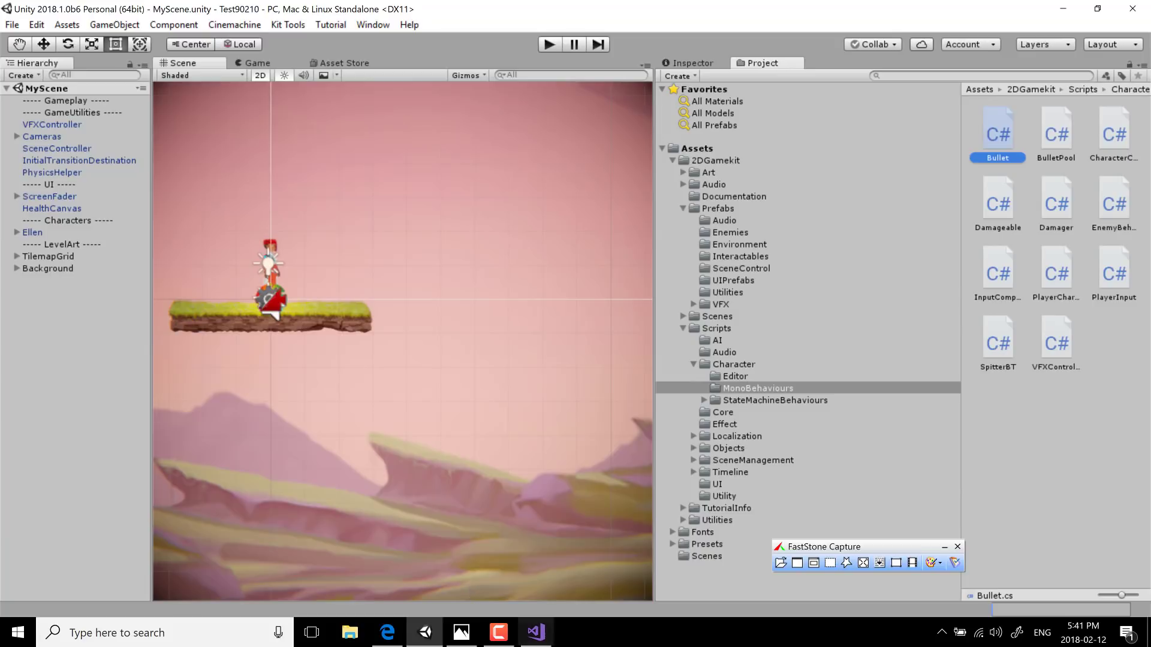
left_click(387, 632)
Open the Game Kit Introduction tutorial and advance to the Creating a New Scene lesson
scroll(379, 282, "up", 3)
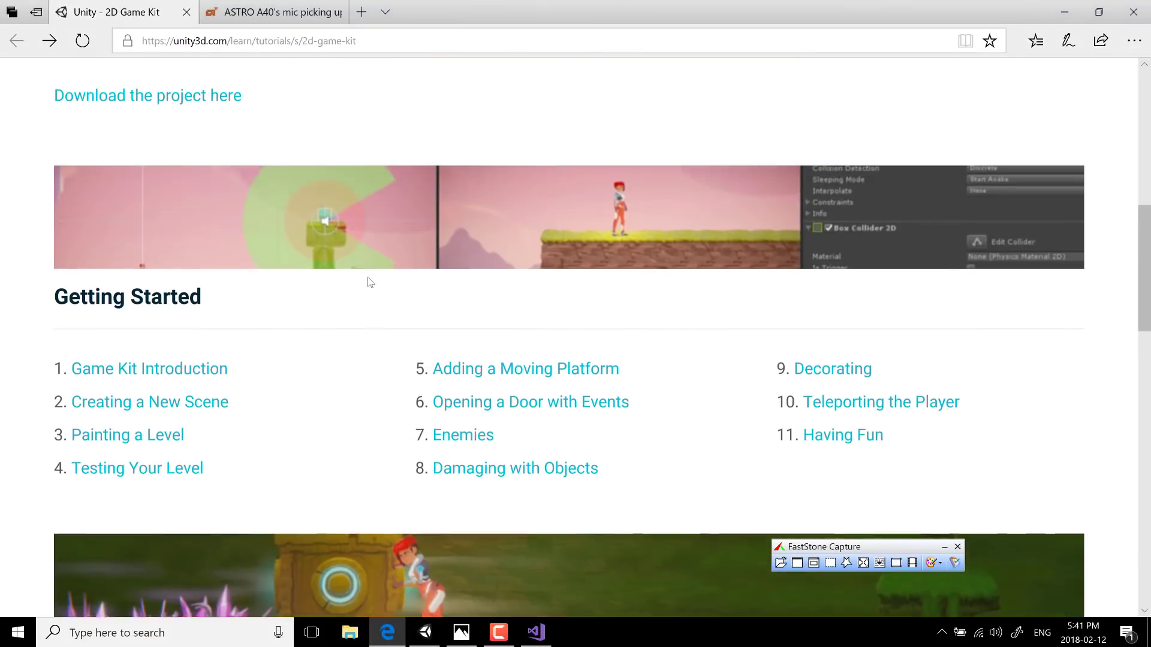
scroll(334, 323, "down", 1)
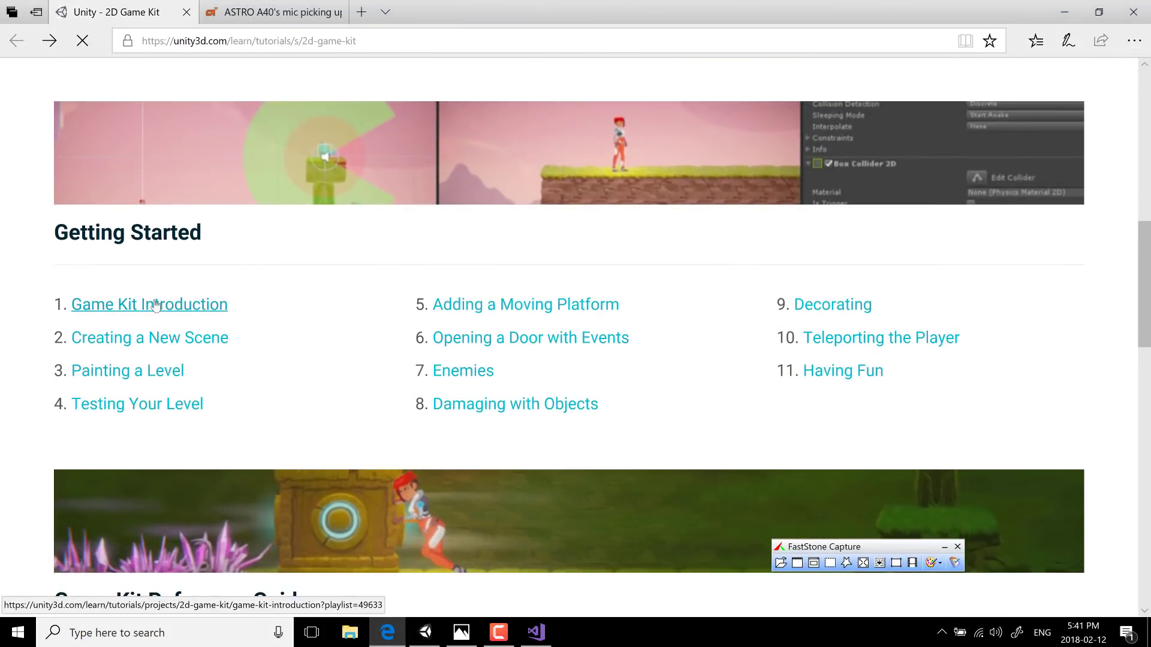
left_click(168, 306)
scroll(639, 382, "down", 5)
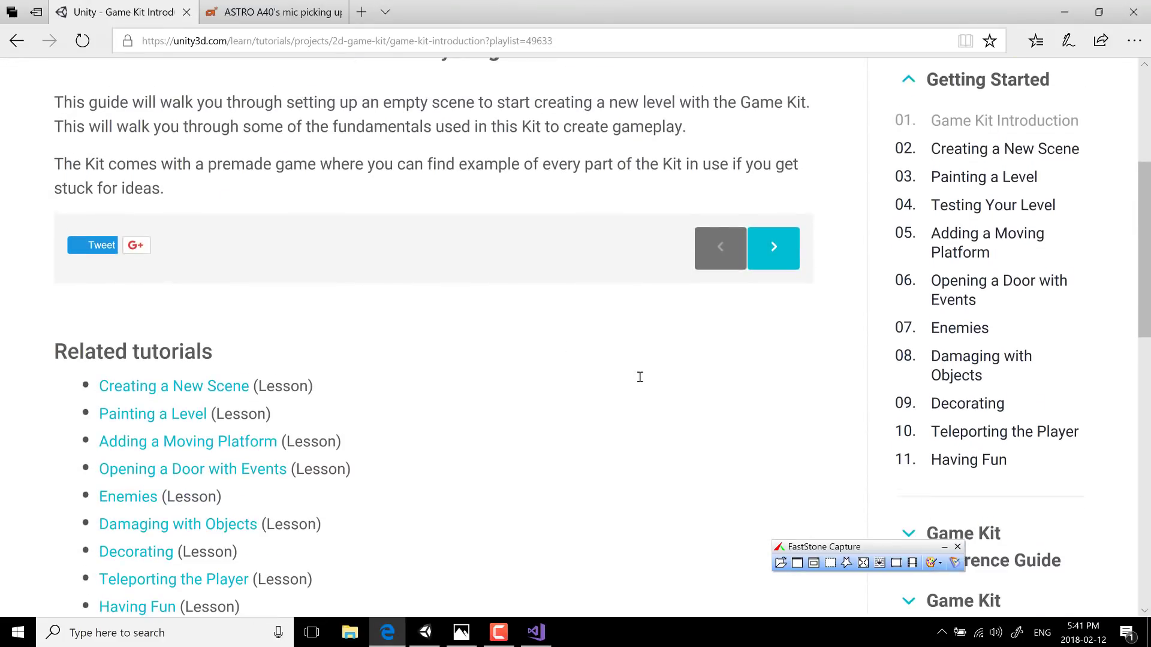
left_click(783, 248)
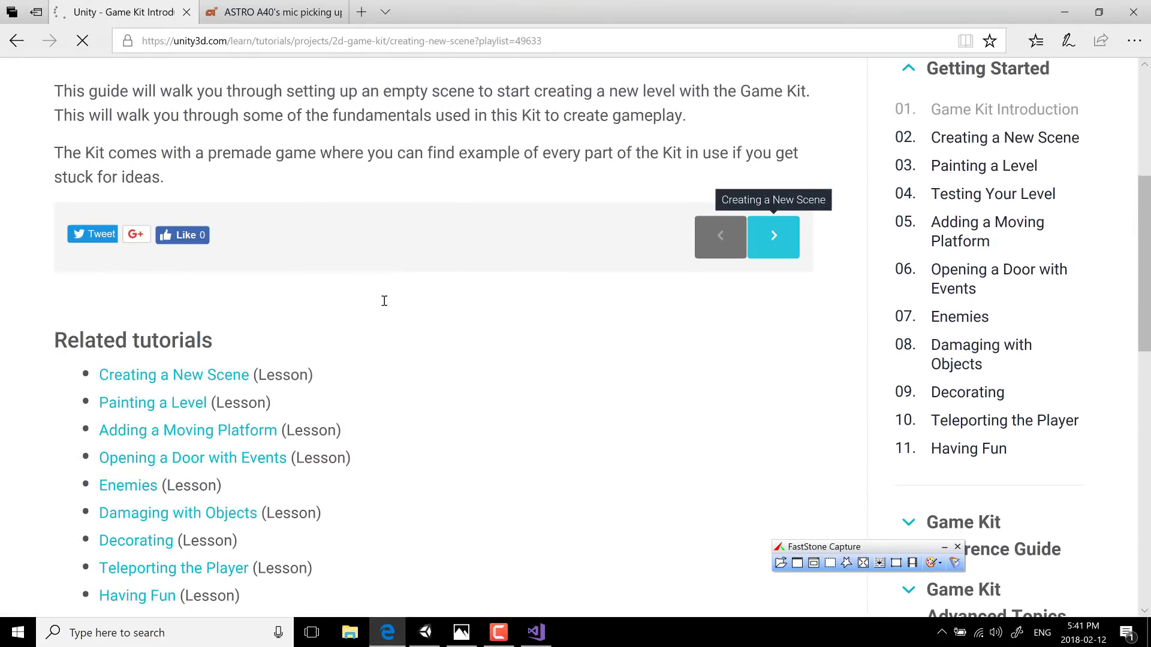
scroll(384, 300, "down", 10)
scroll(384, 301, "down", 10)
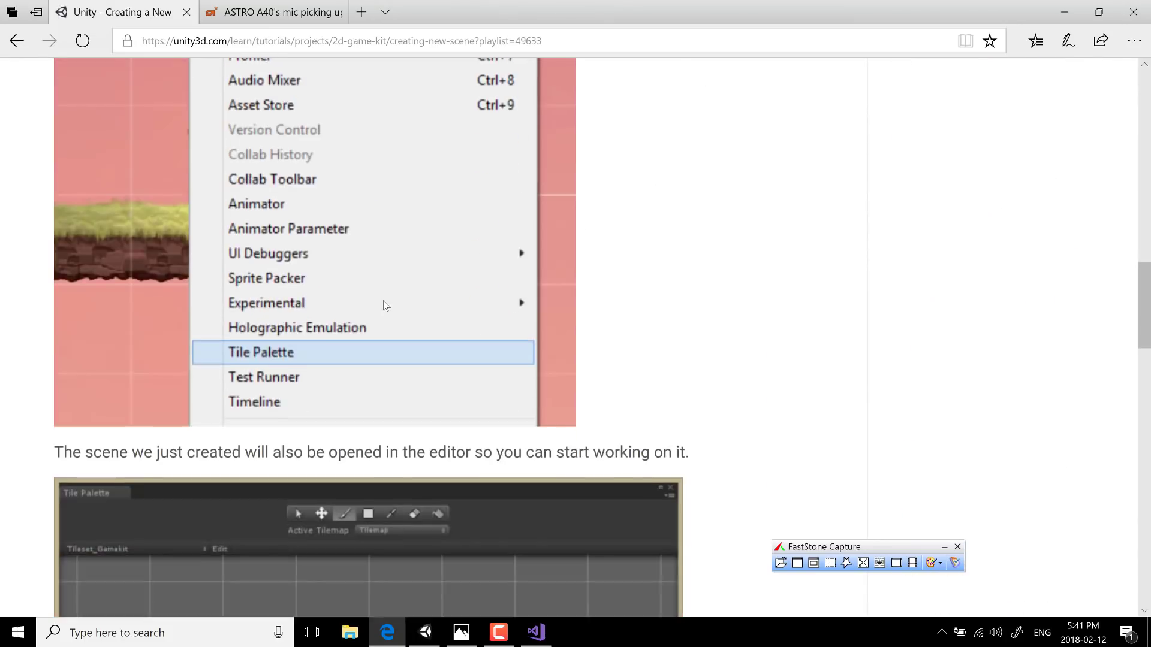
Read through the Painting a Level lesson, then return to the Unity editor
left_click(773, 472)
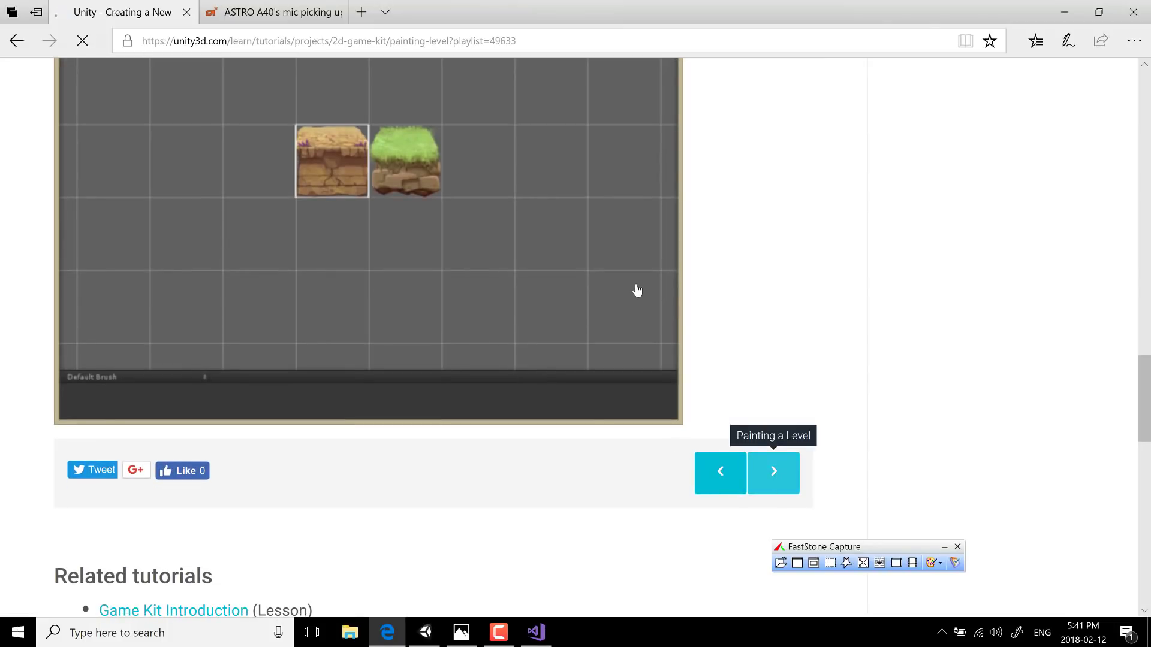
scroll(381, 232, "down", 15)
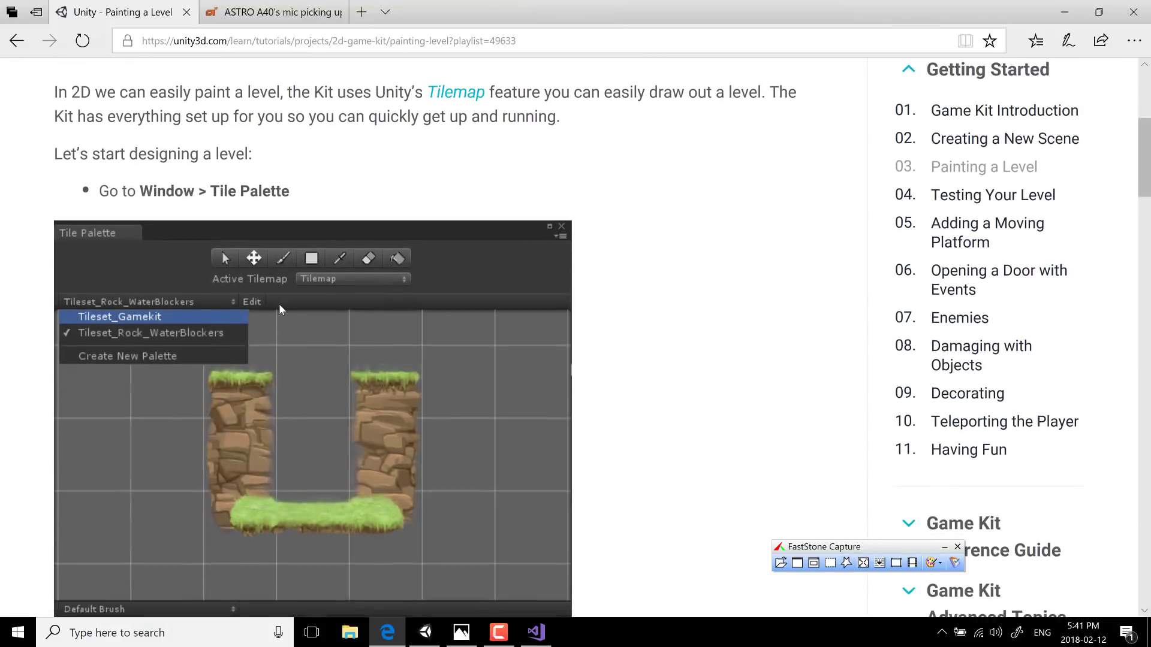
scroll(419, 303, "down", 15)
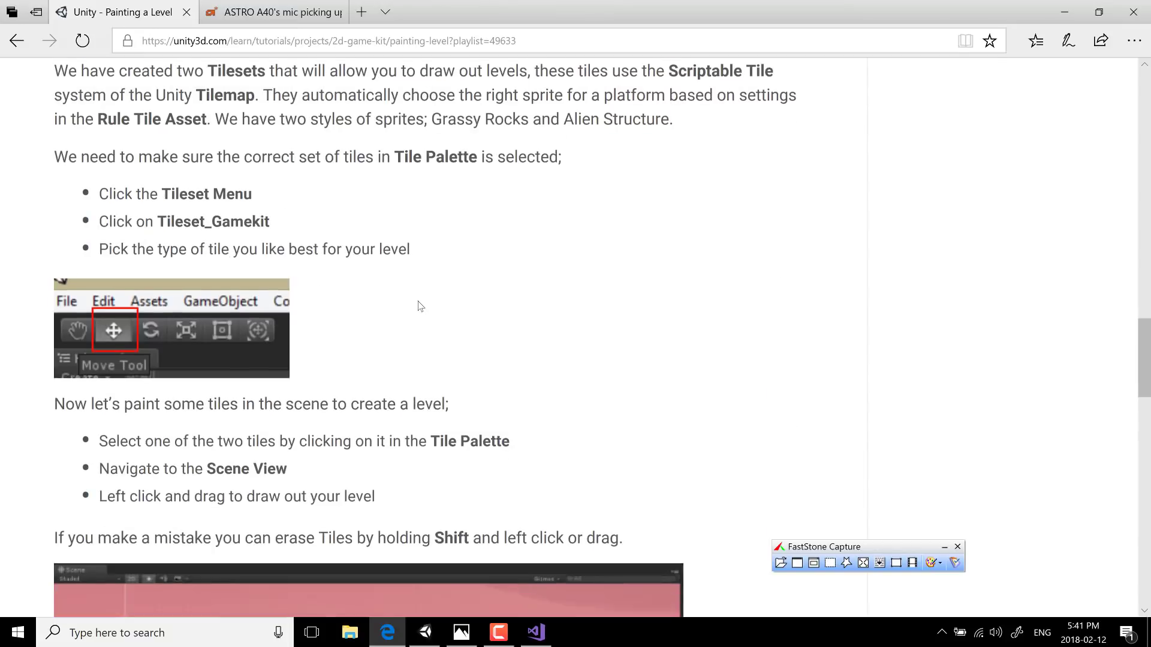
scroll(420, 306, "up", 5)
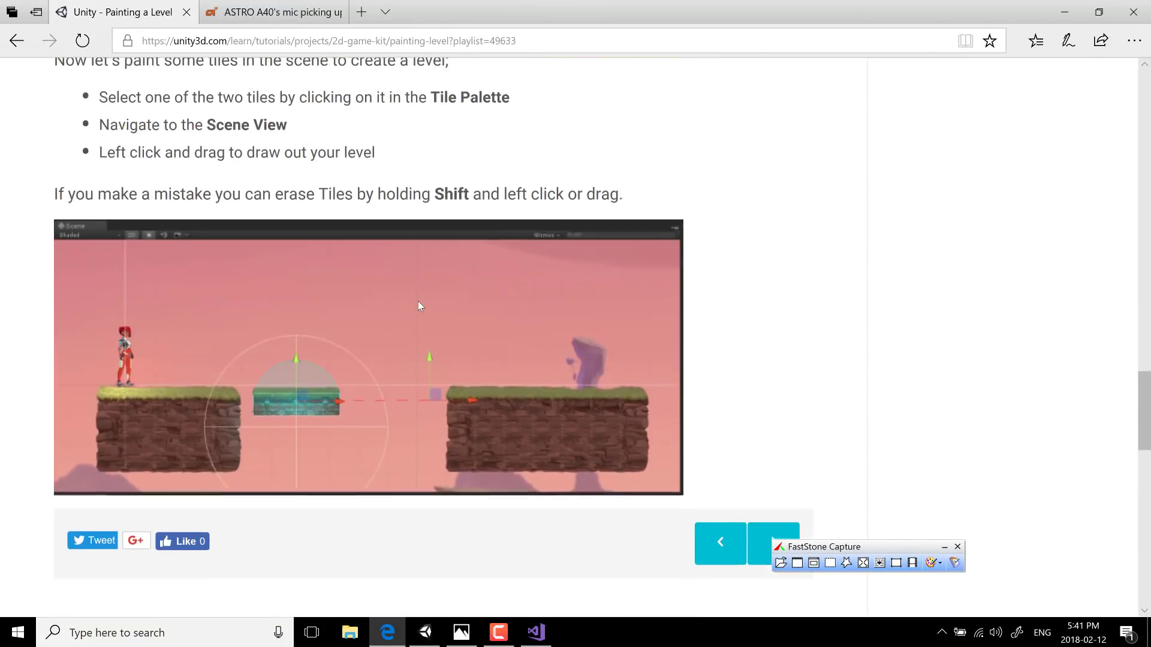
scroll(421, 306, "up", 5)
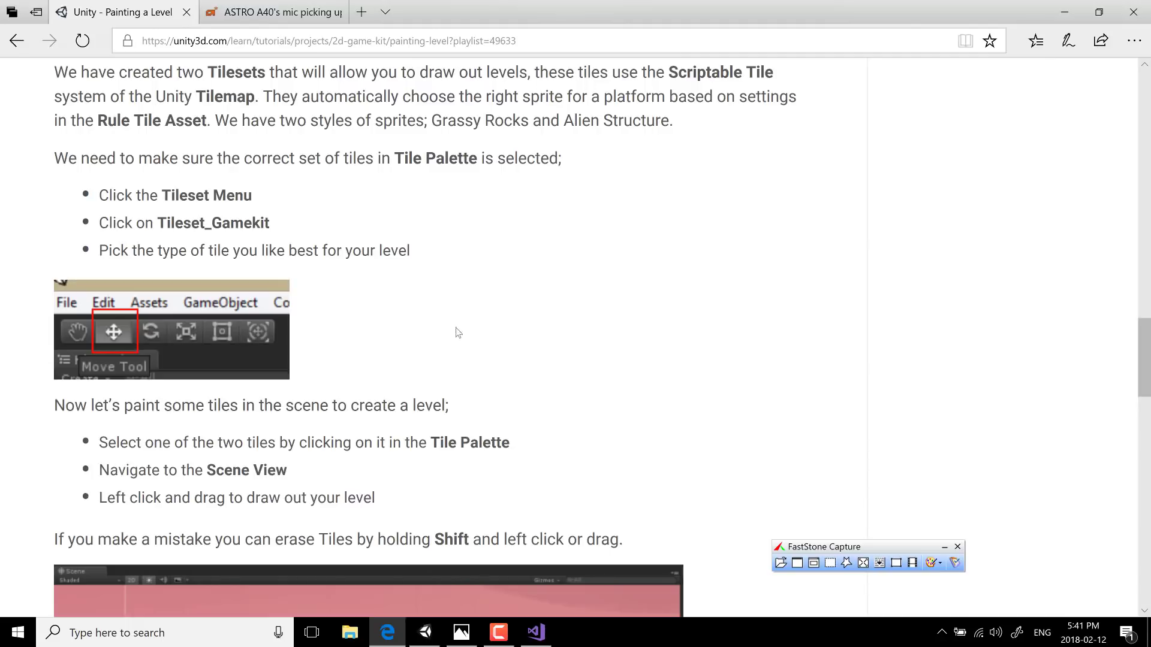
left_click(425, 632)
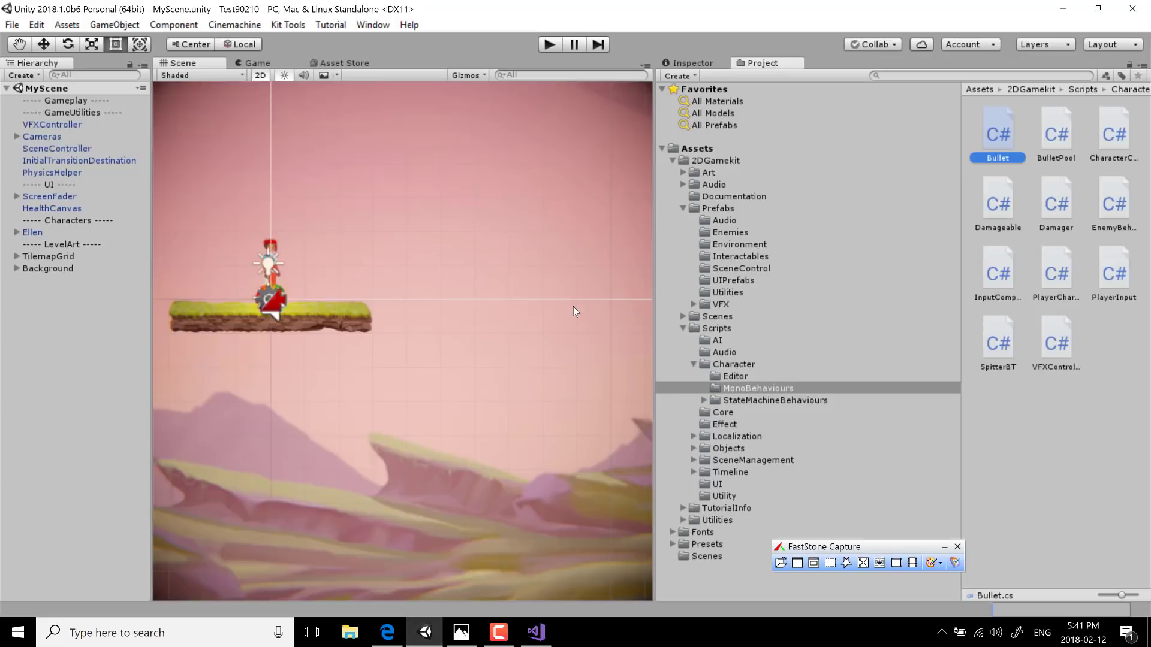